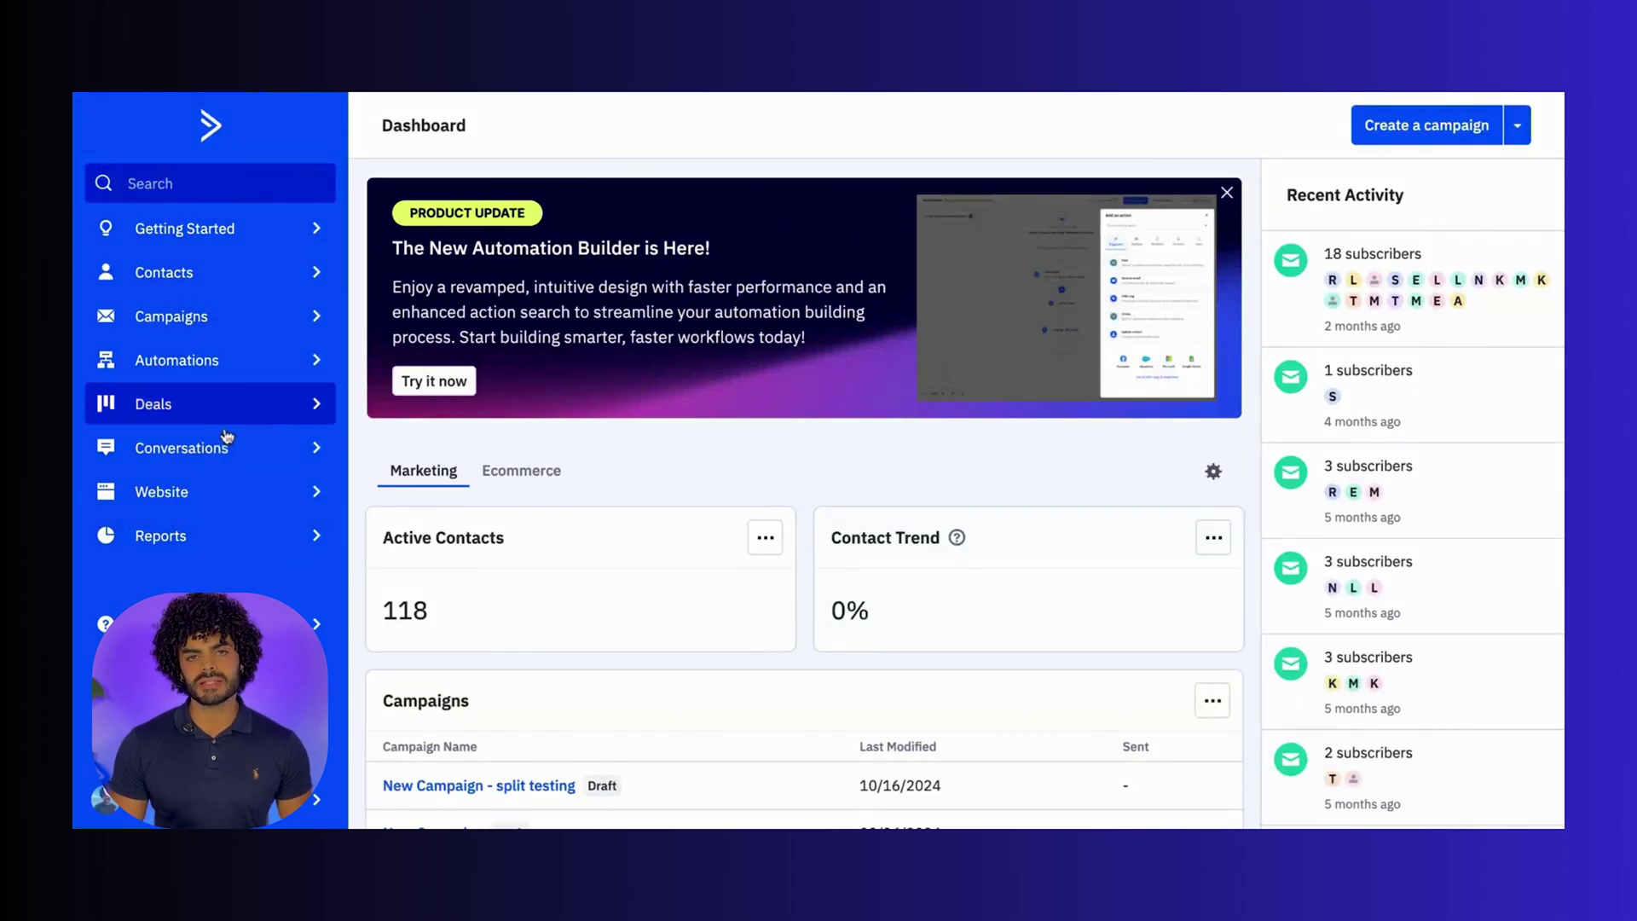
Step: Open the Website Pages list, then check the Atomicon page's actions menu and Status filter options
left_click(167, 503)
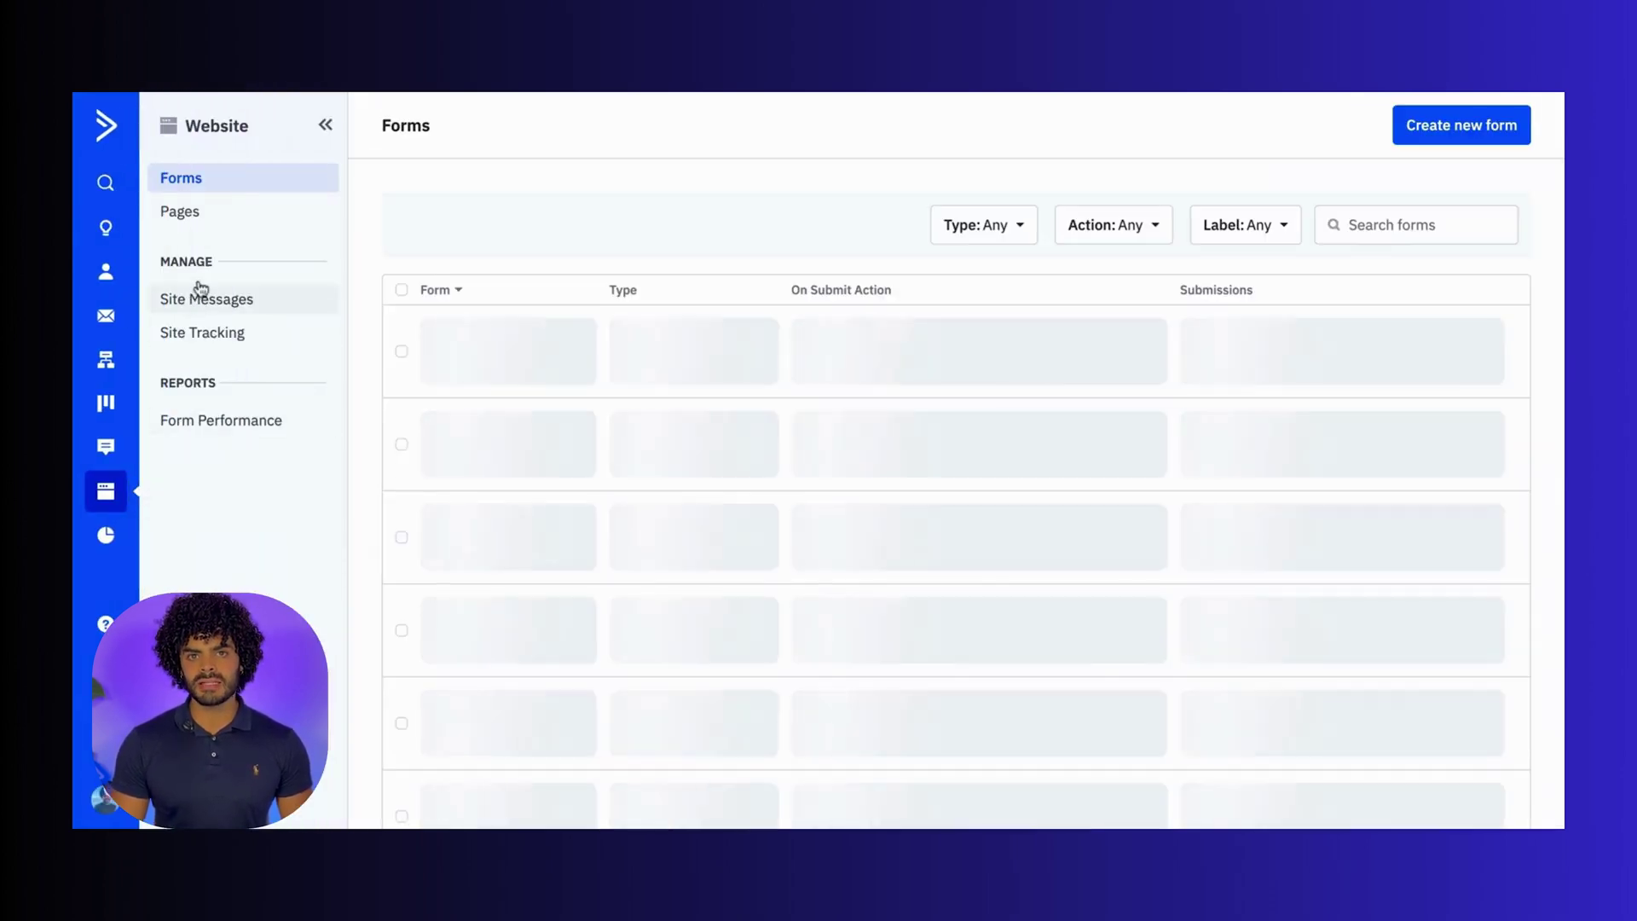
left_click(189, 220)
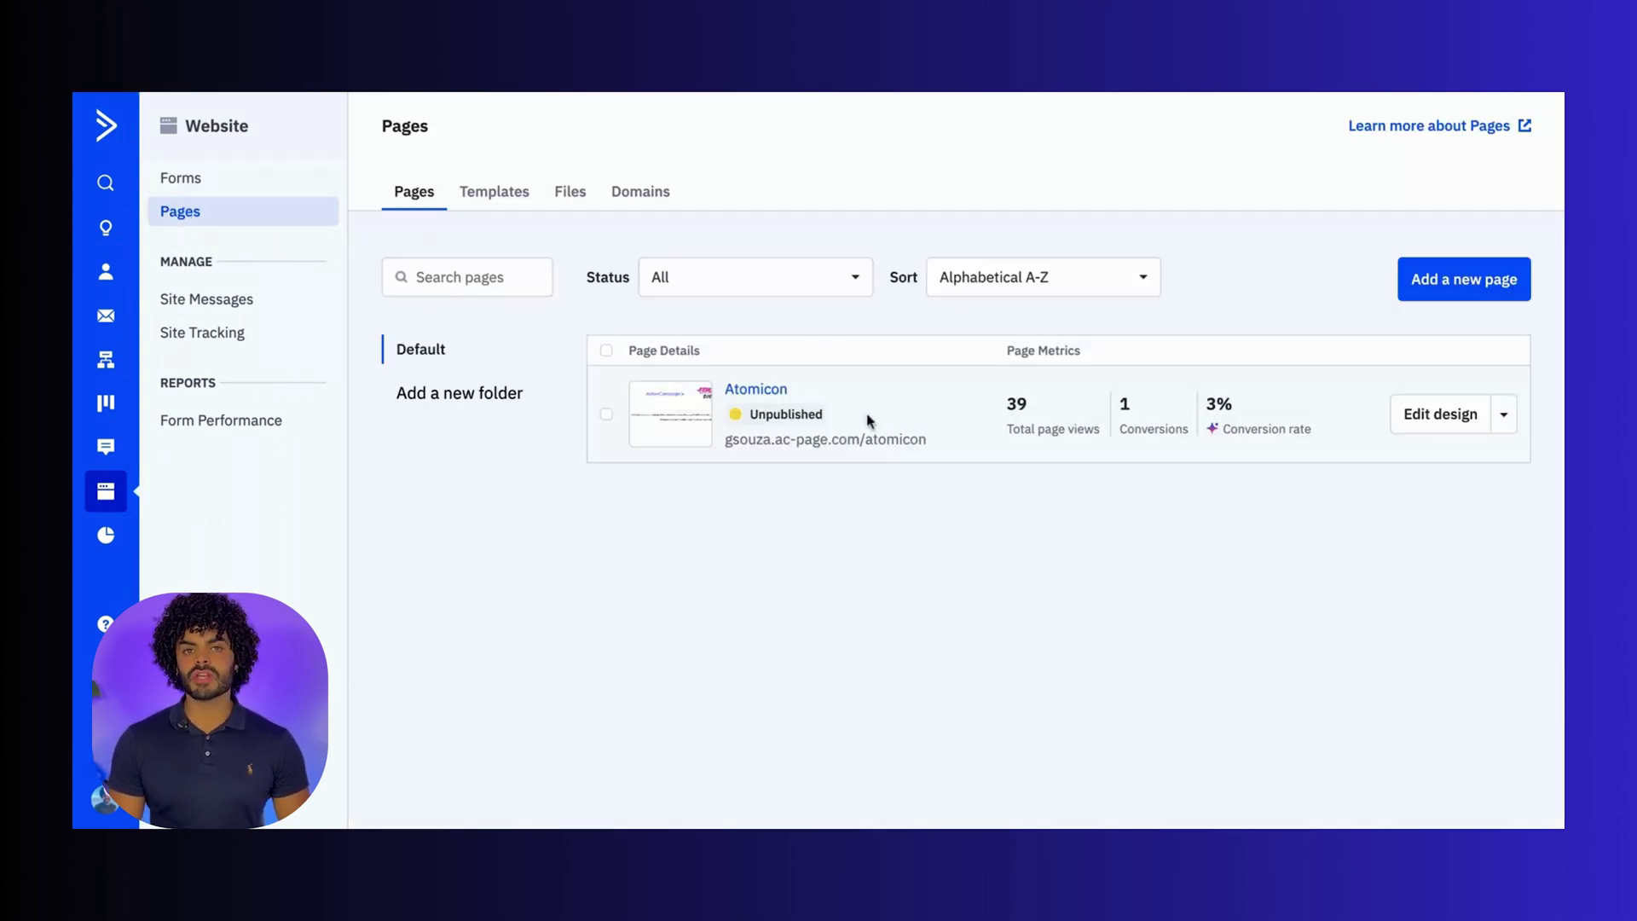
left_click(1502, 417)
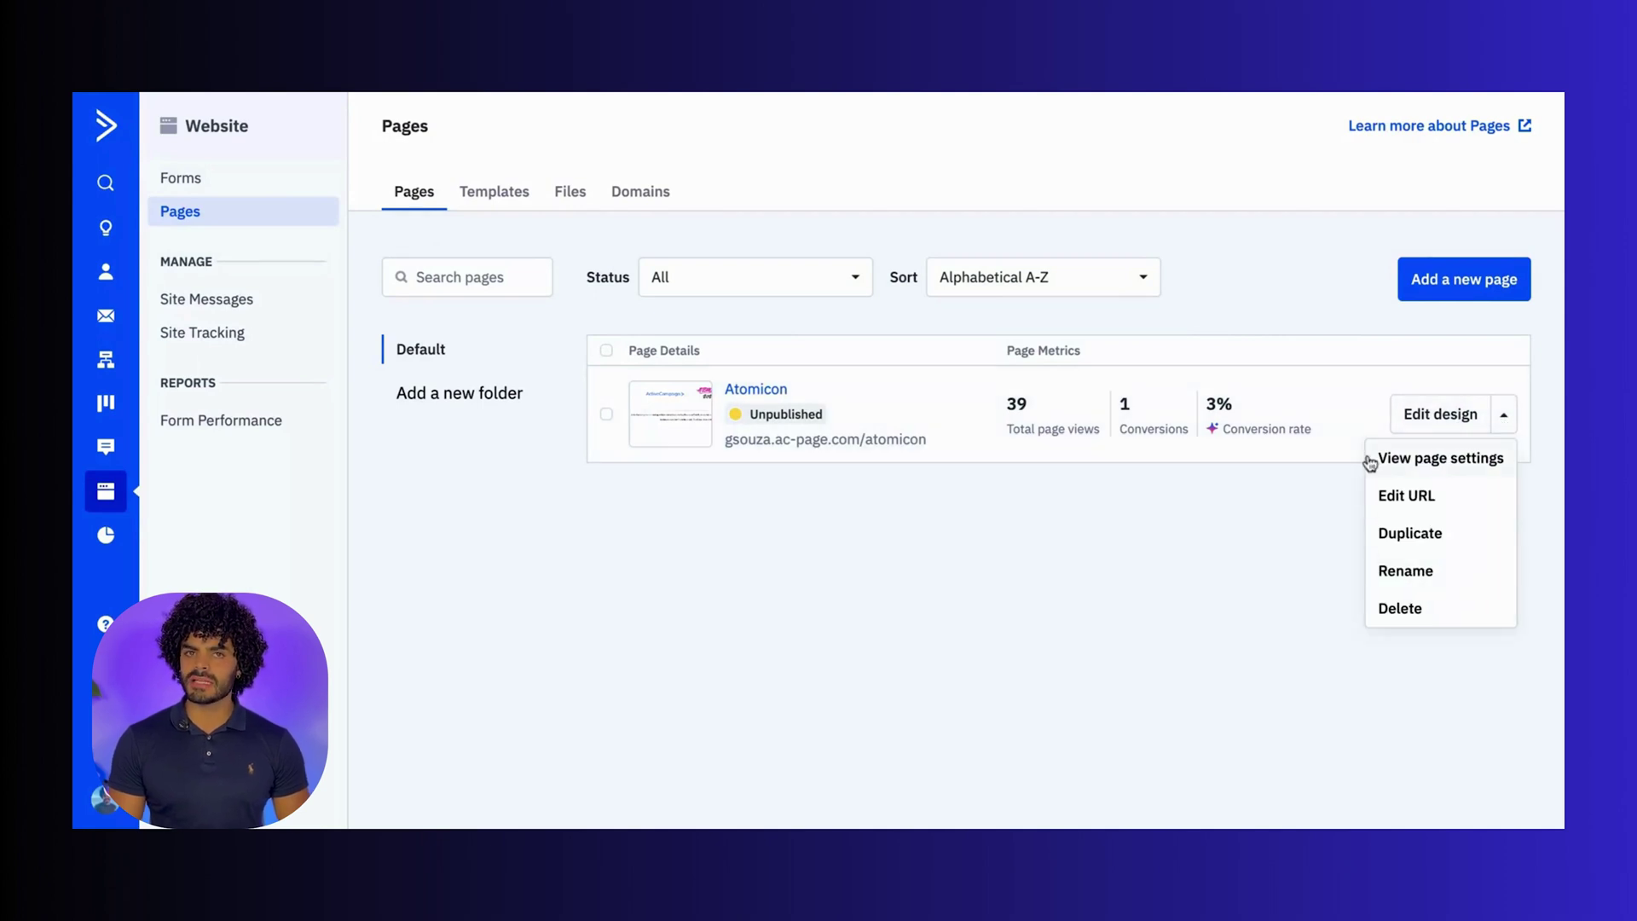
left_click(1359, 488)
left_click(836, 276)
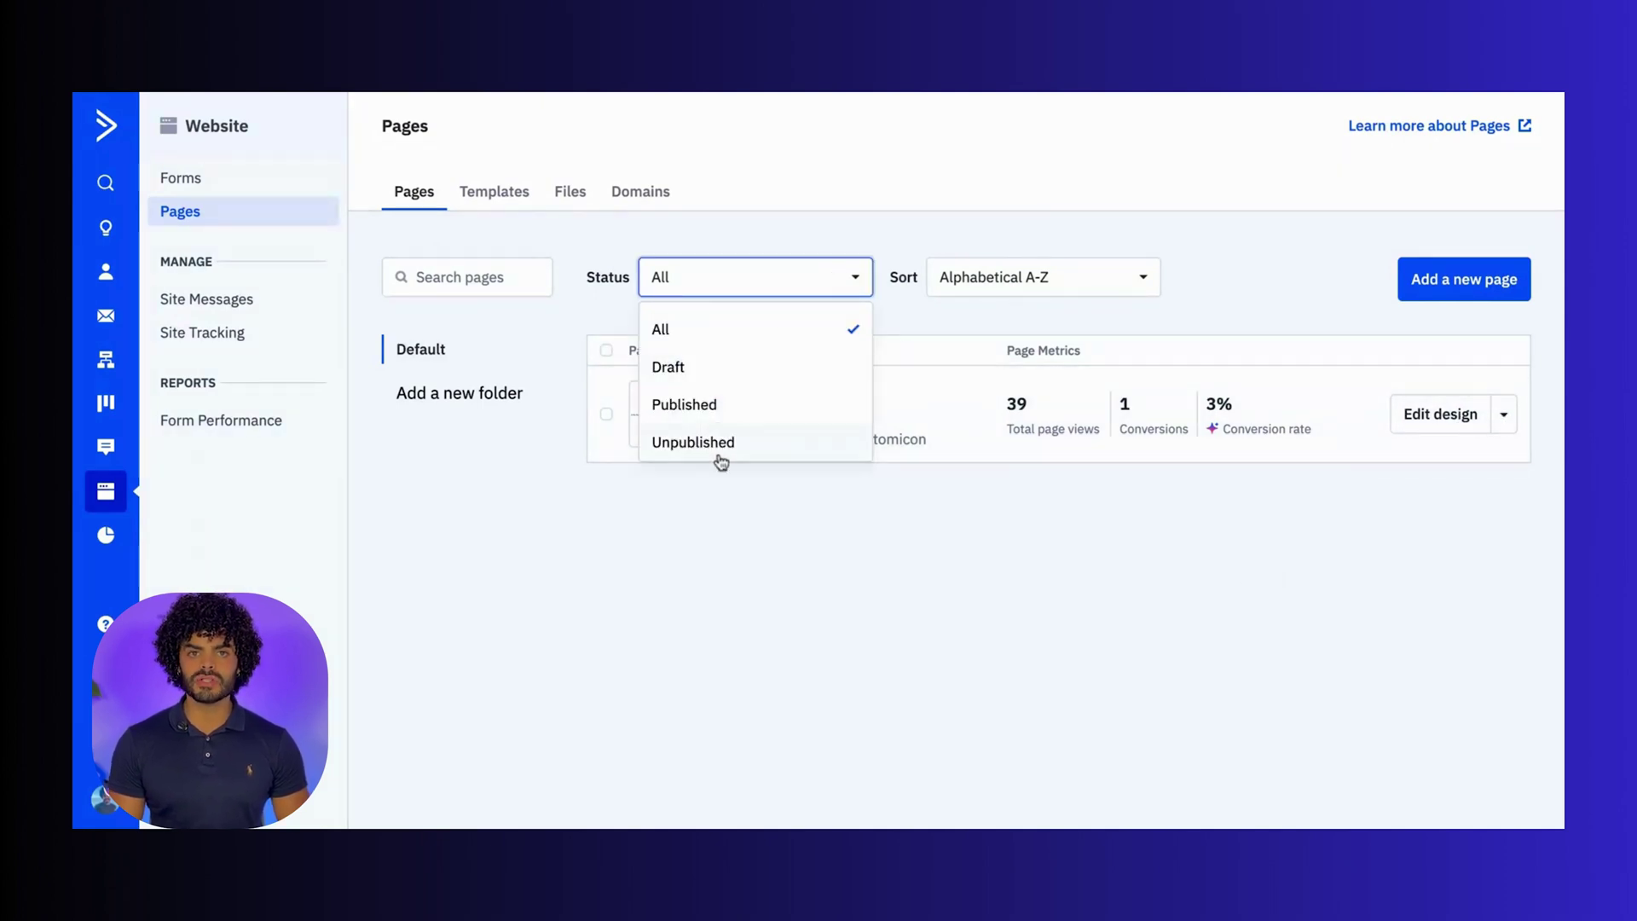
left_click(884, 551)
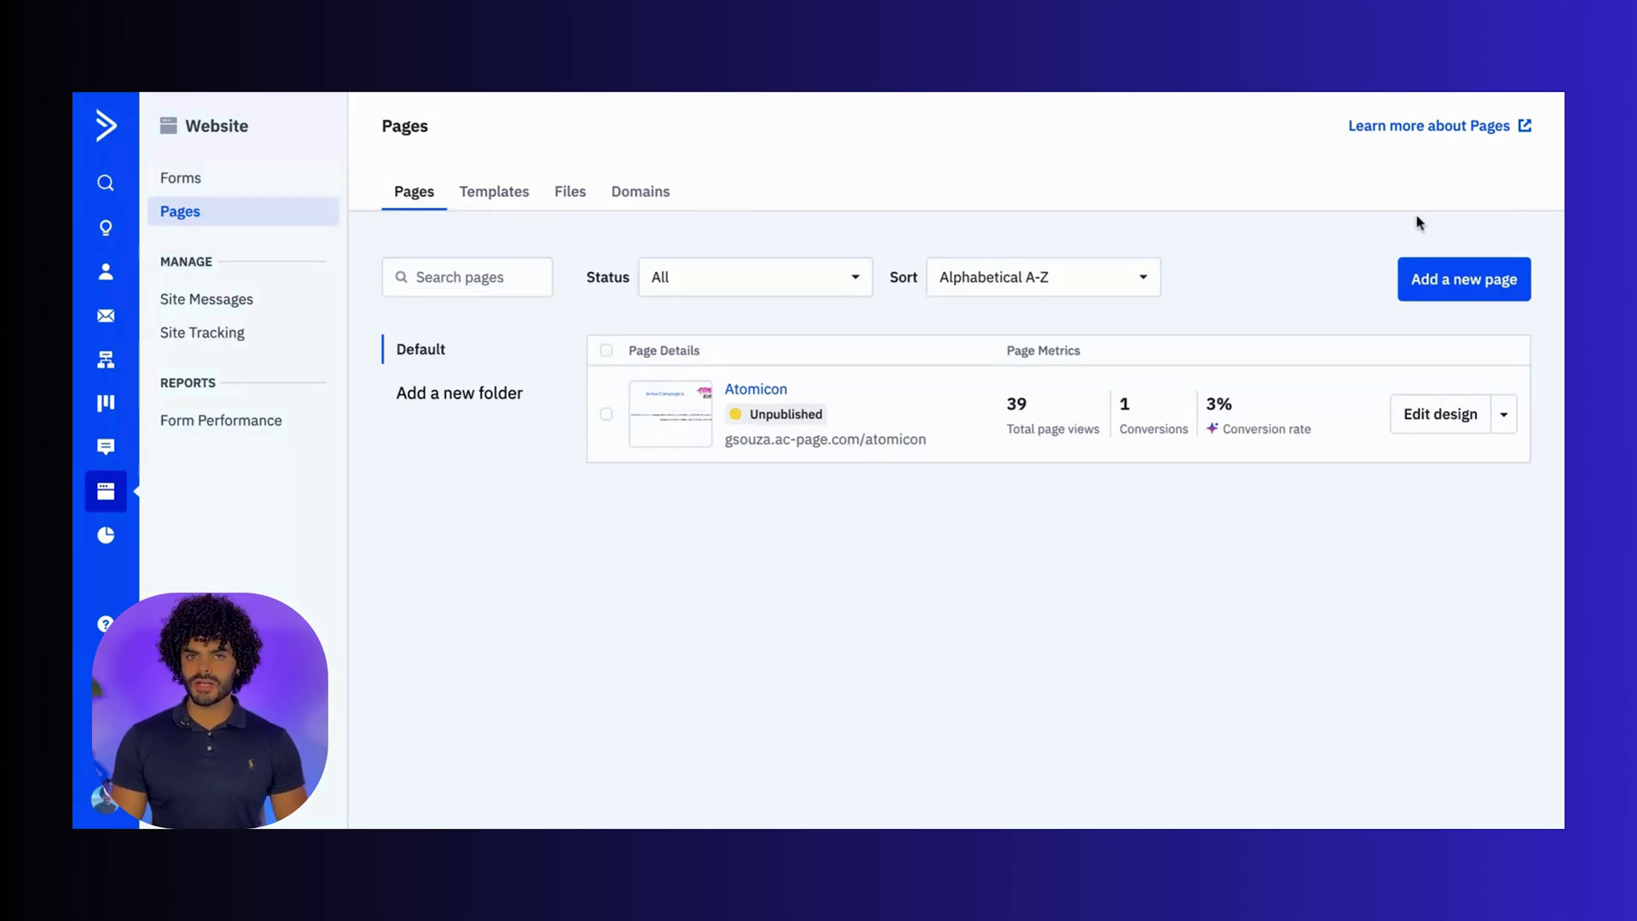
Step: Create a new landing page from the Plant stock template
left_click(1469, 289)
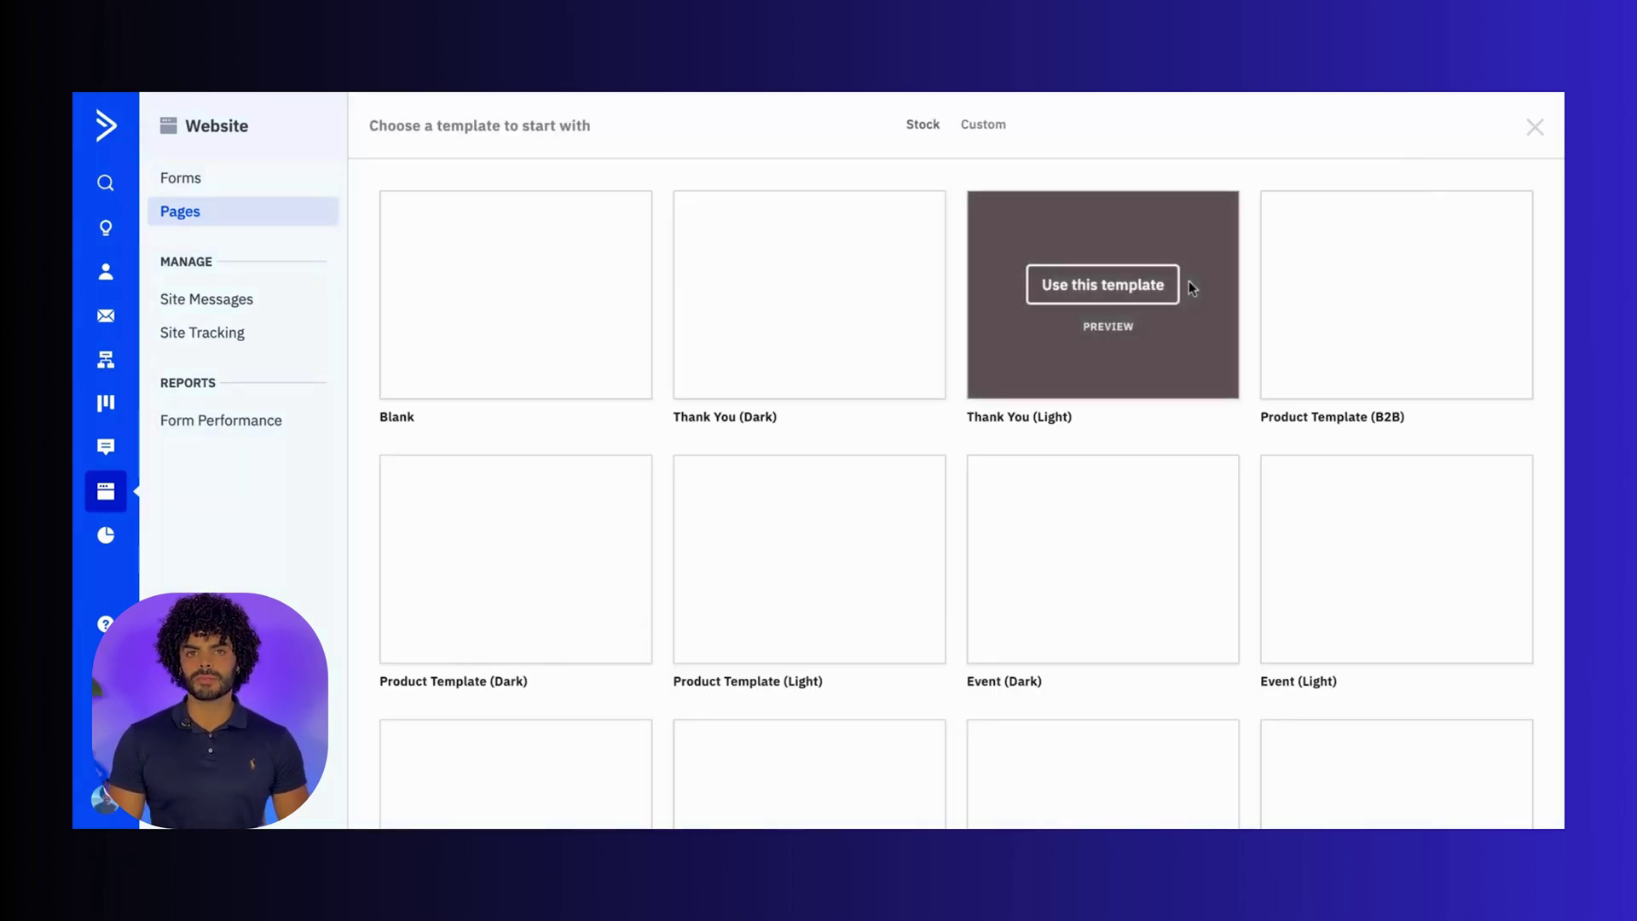
scroll(960, 292, "down", 15)
scroll(955, 494, "down", 7)
scroll(810, 426, "down", 1)
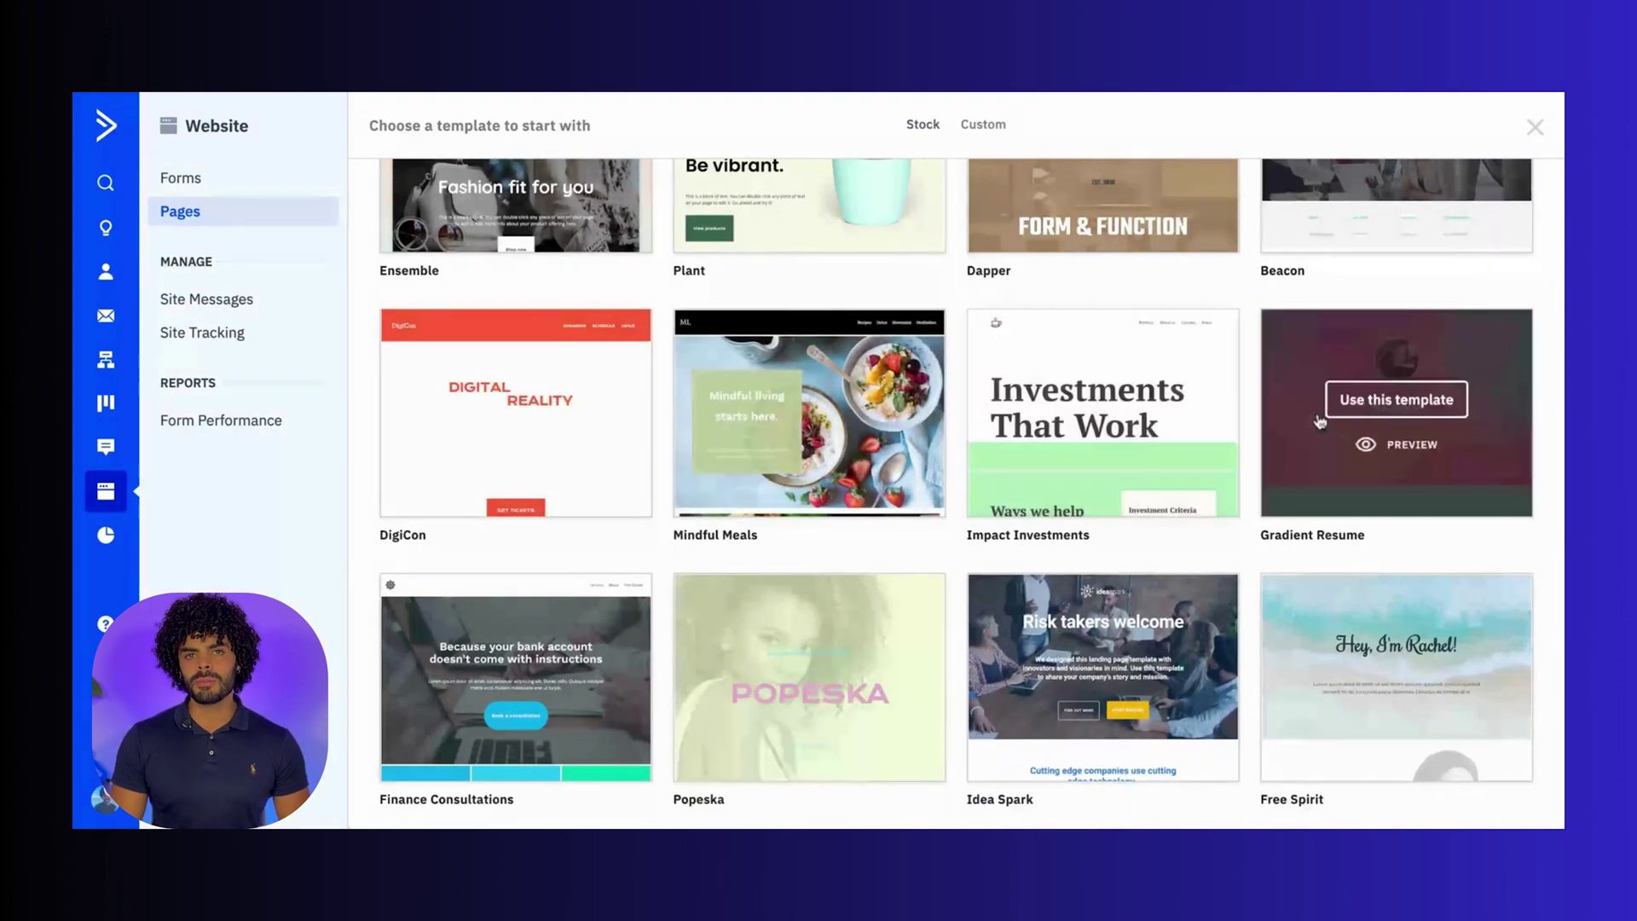
scroll(844, 307, "up", 2)
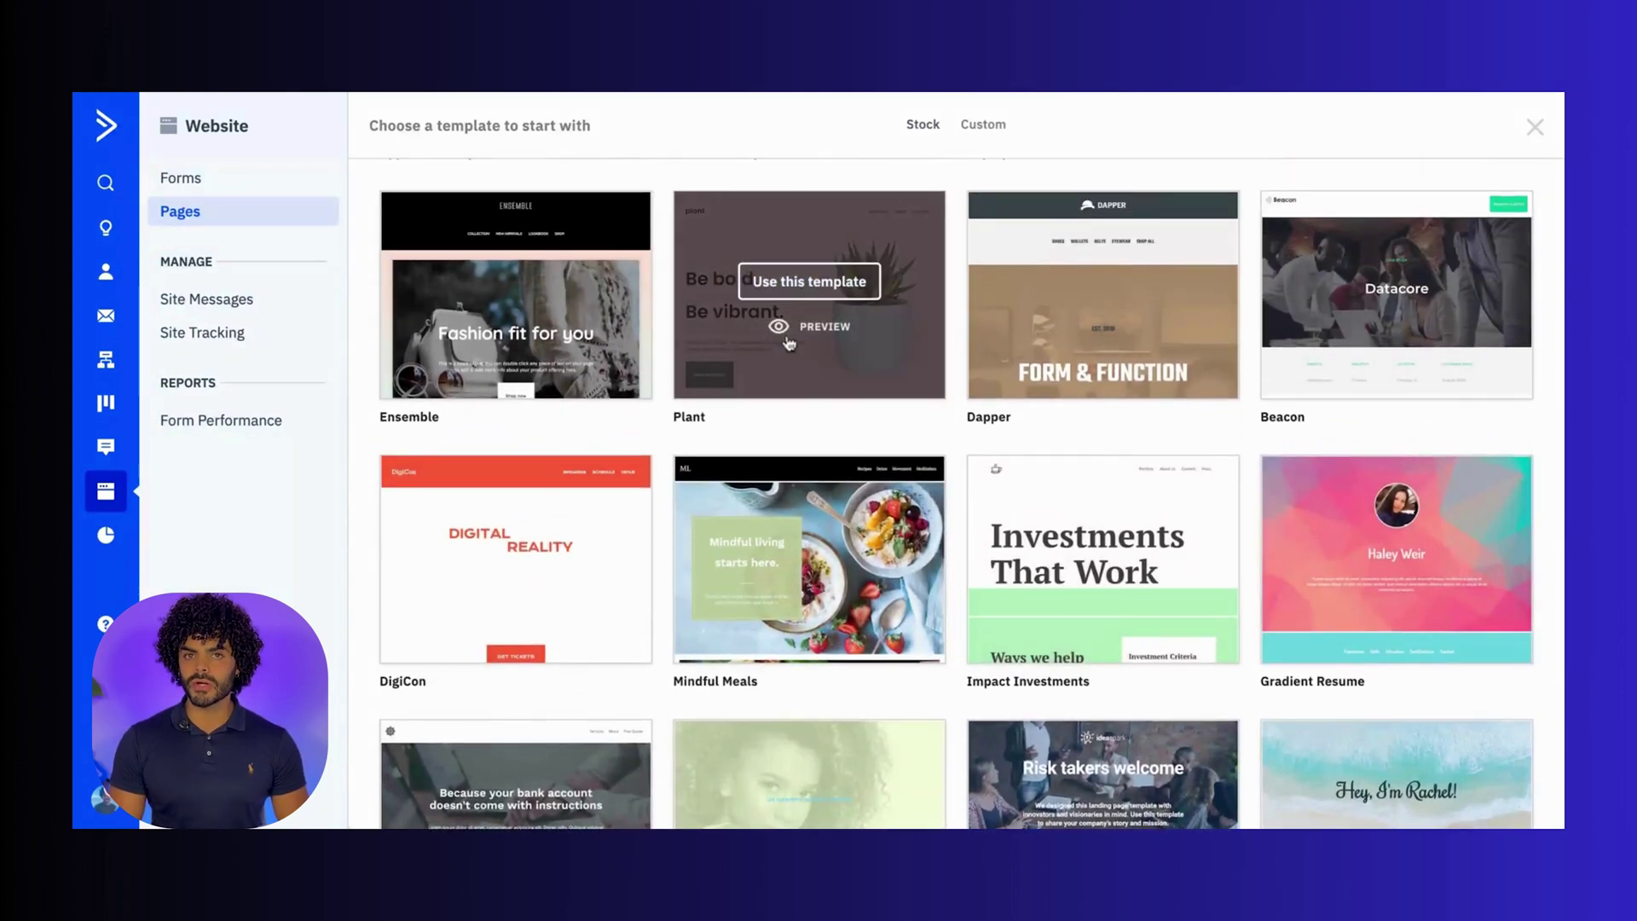
left_click(816, 286)
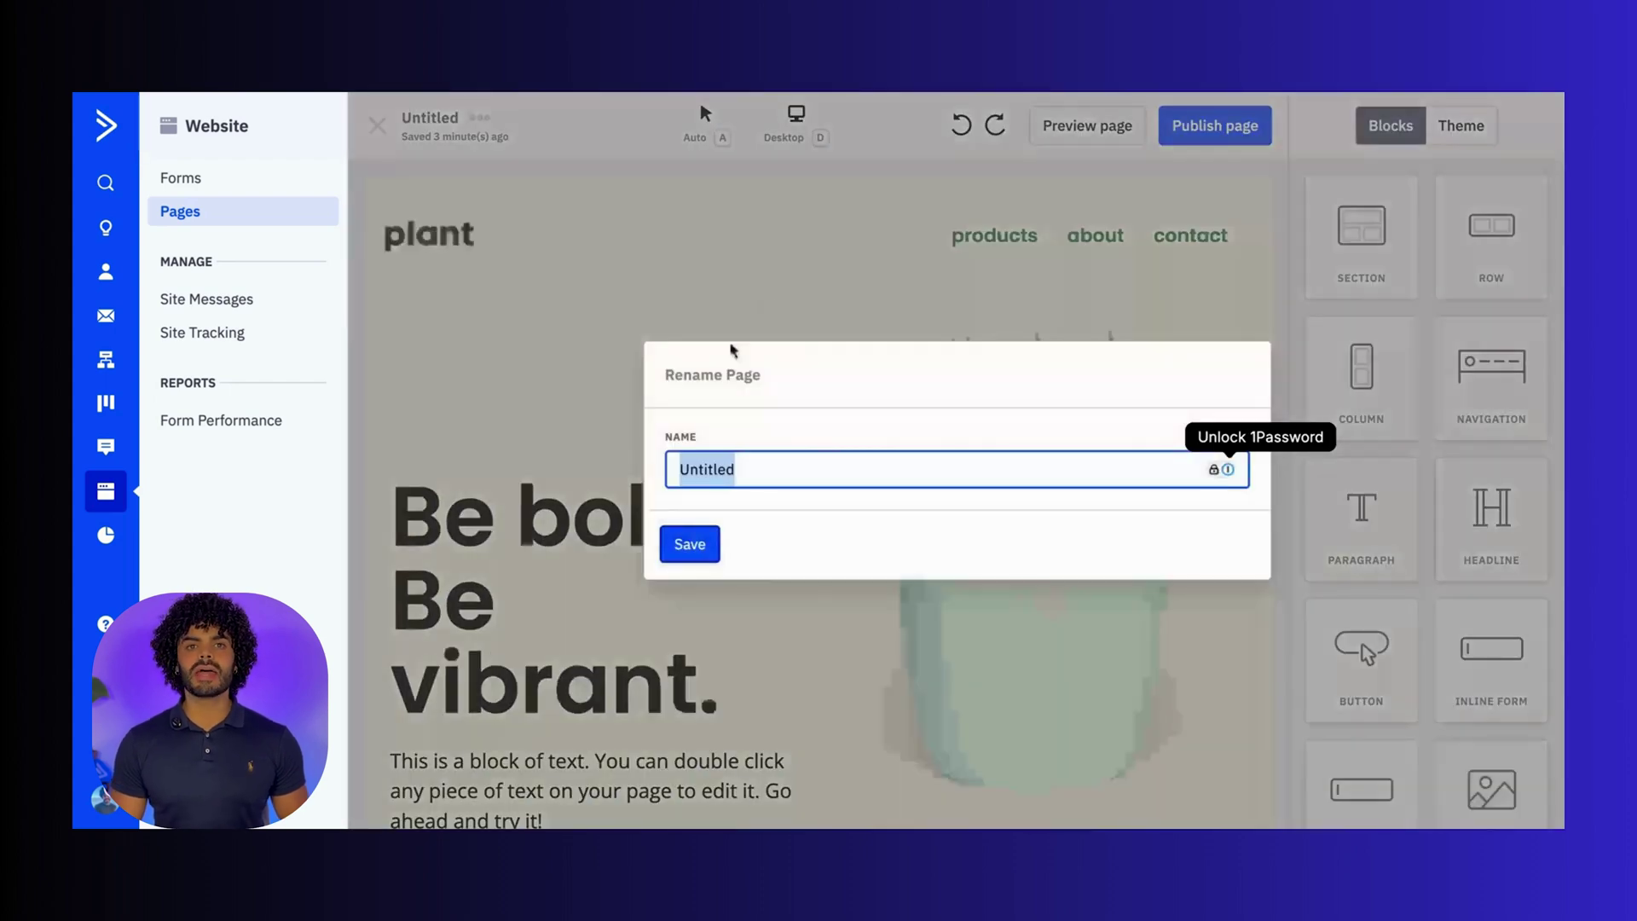
Step: Save the page name as 'Lead Gen Christmas', then review the headline, image, button and Blocks panel
type("Lead Gen Christmas")
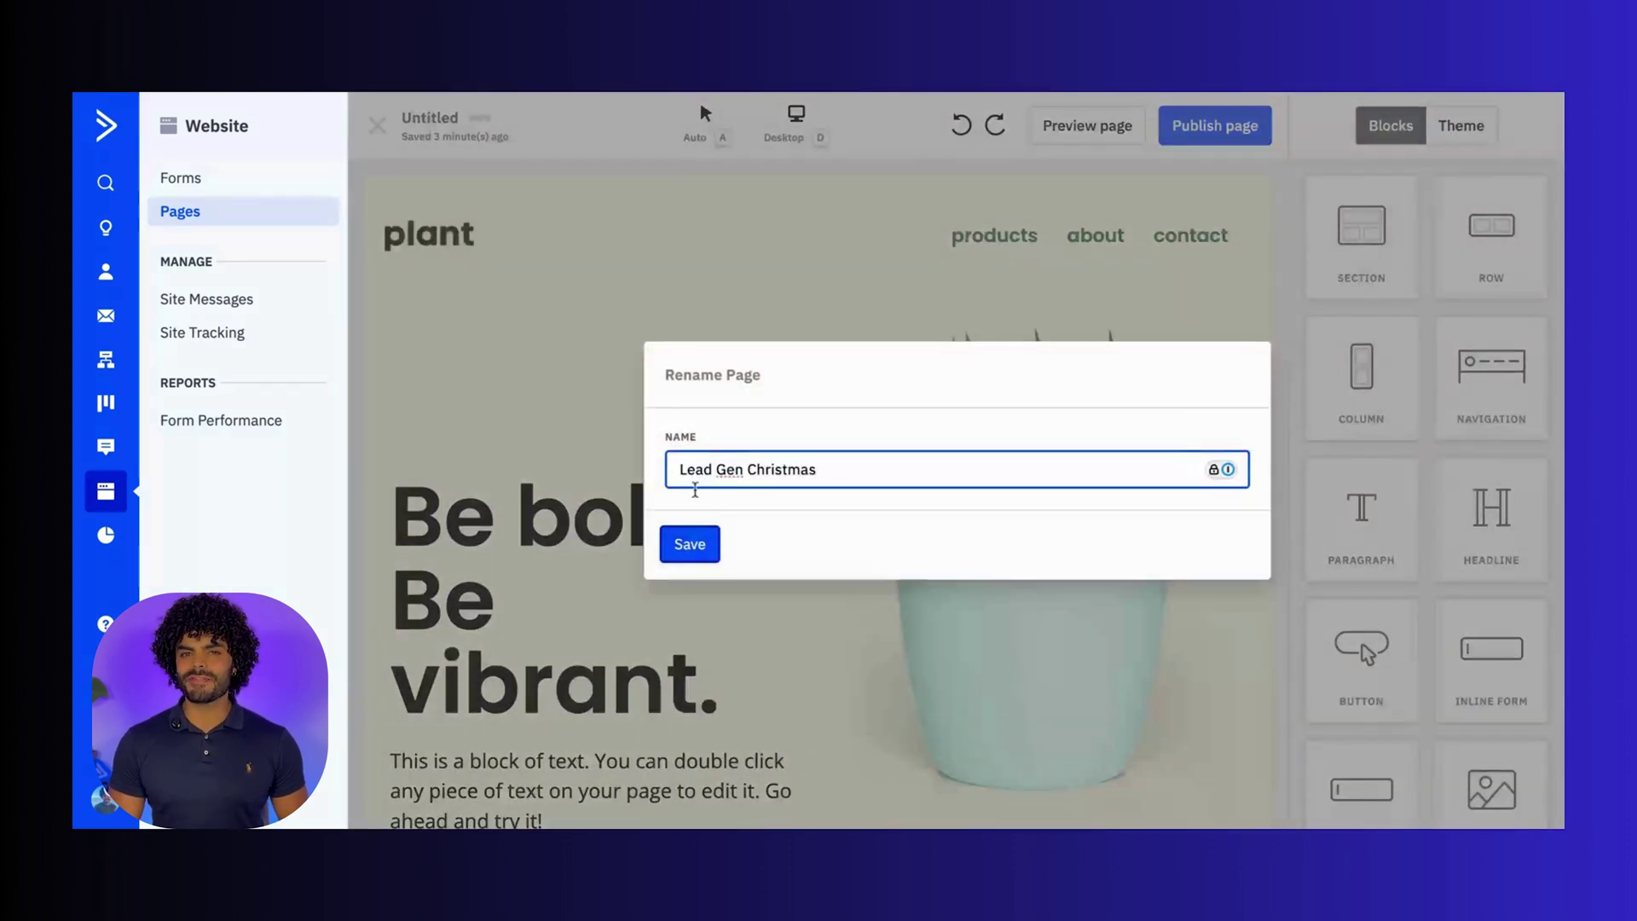
left_click(689, 544)
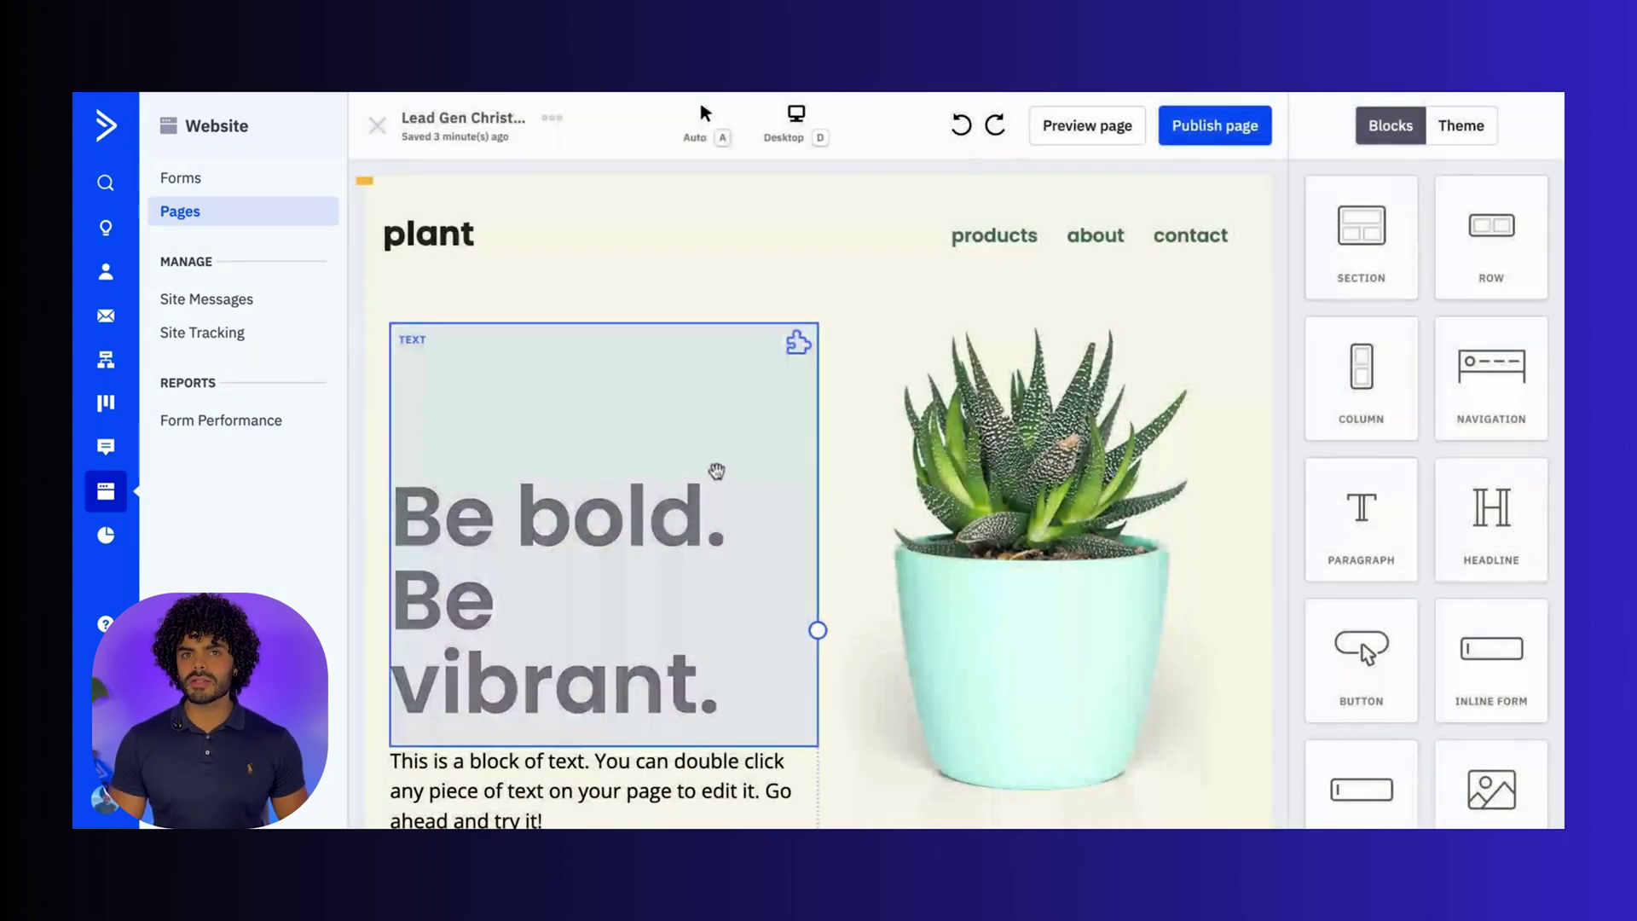
left_click(635, 589)
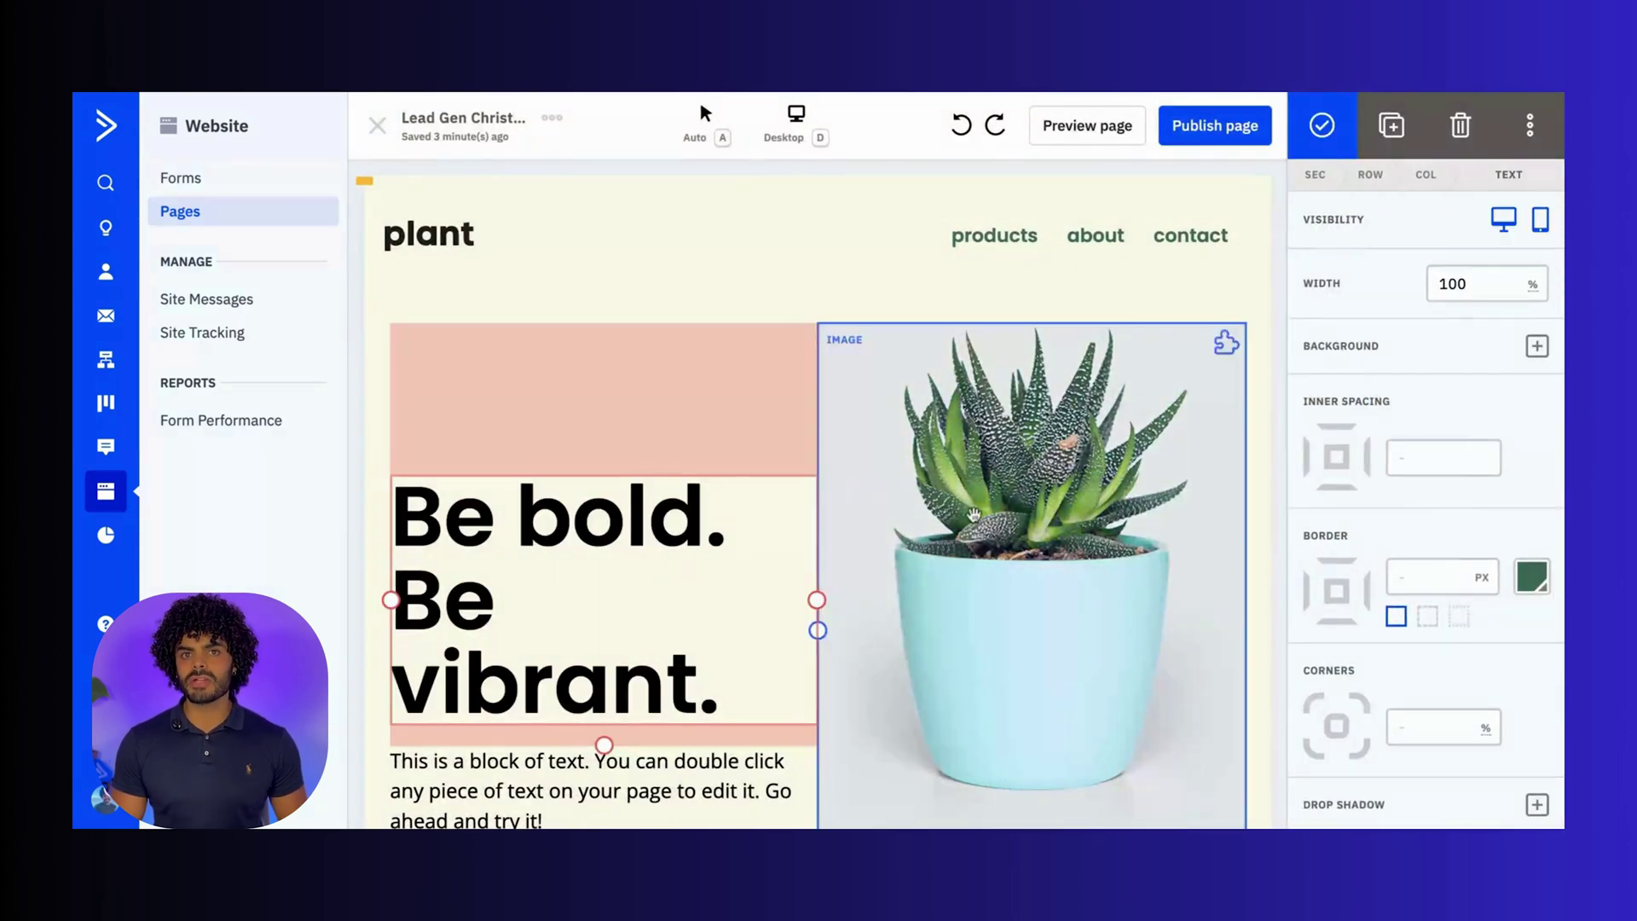
left_click(975, 515)
scroll(972, 512, "down", 3)
left_click(560, 637)
left_click(942, 643)
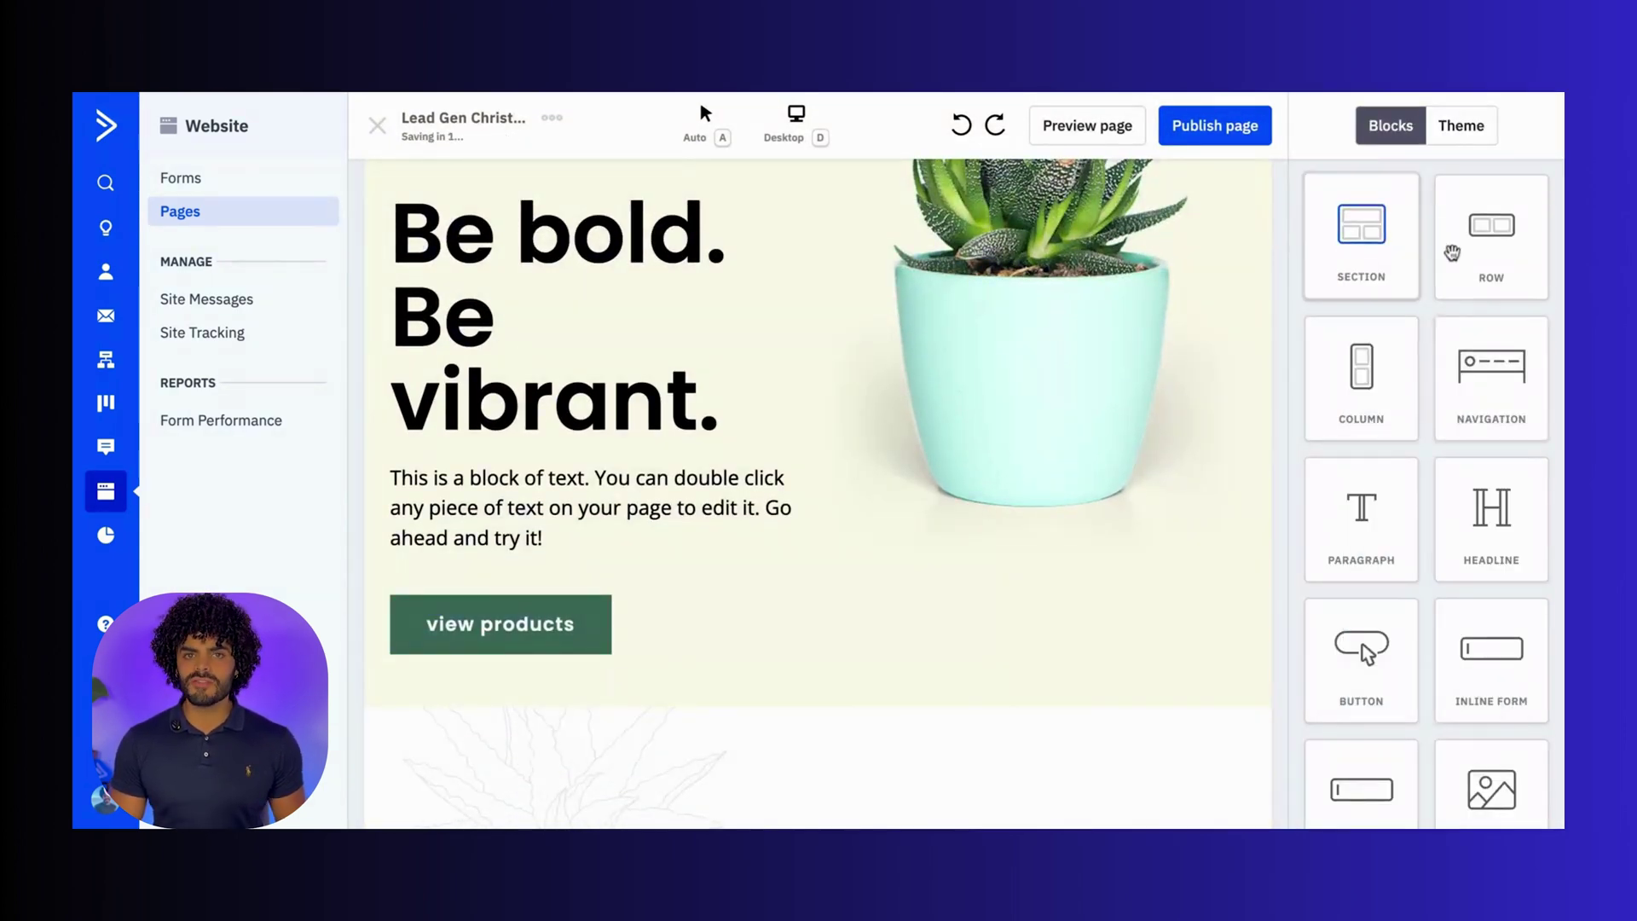
scroll(1455, 522, "down", 5)
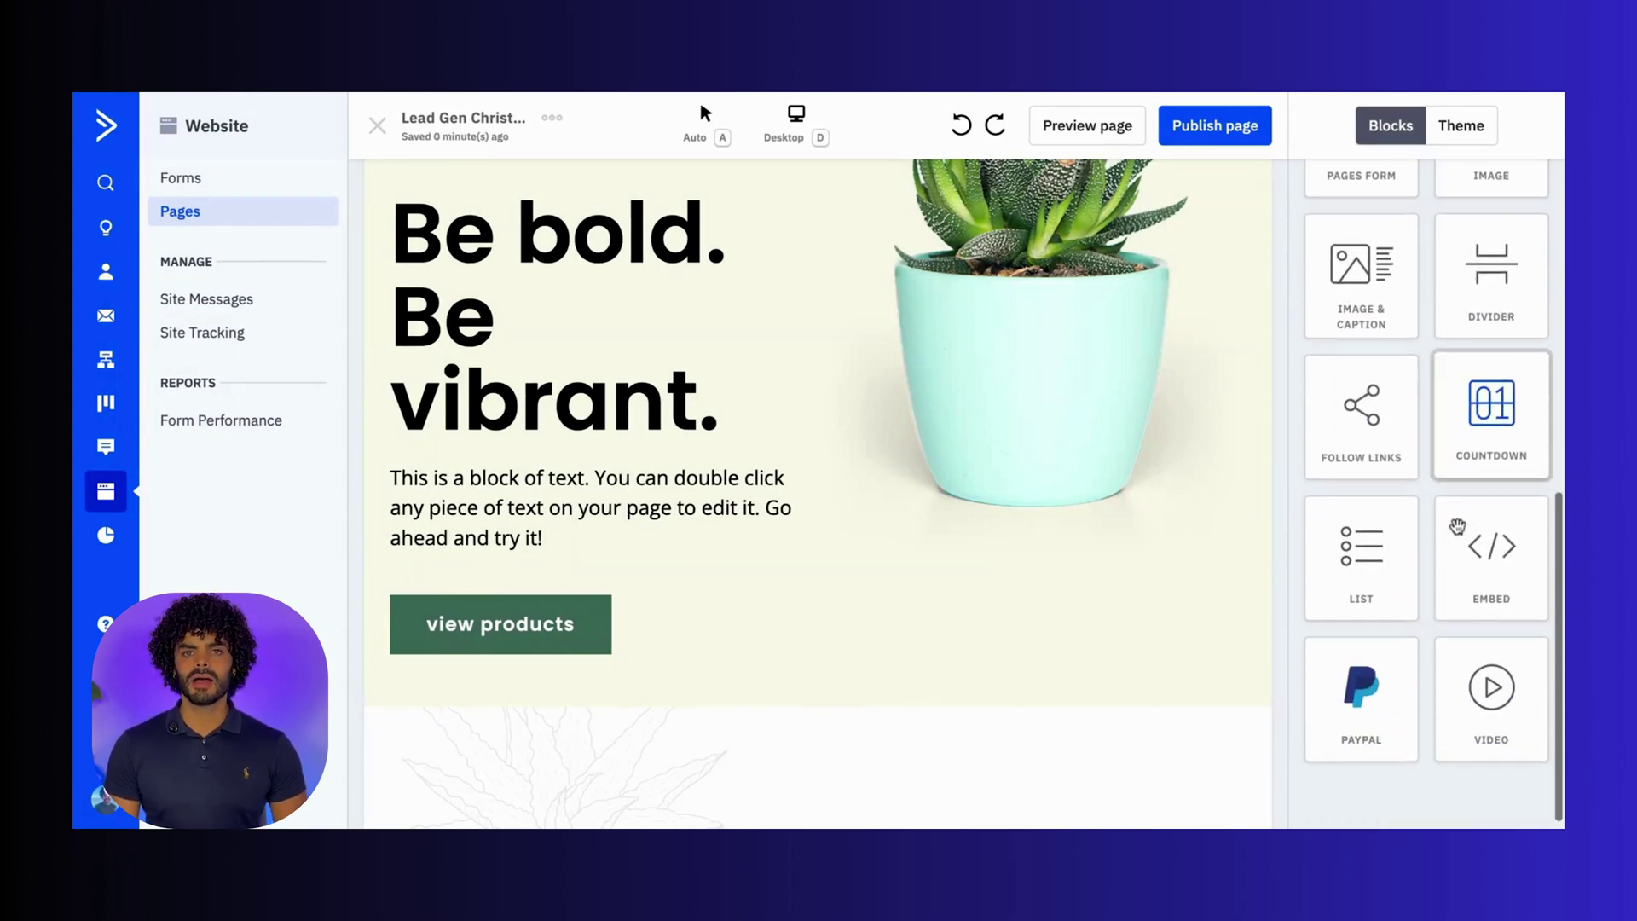
scroll(1457, 526, "up", 5)
scroll(924, 548, "up", 3)
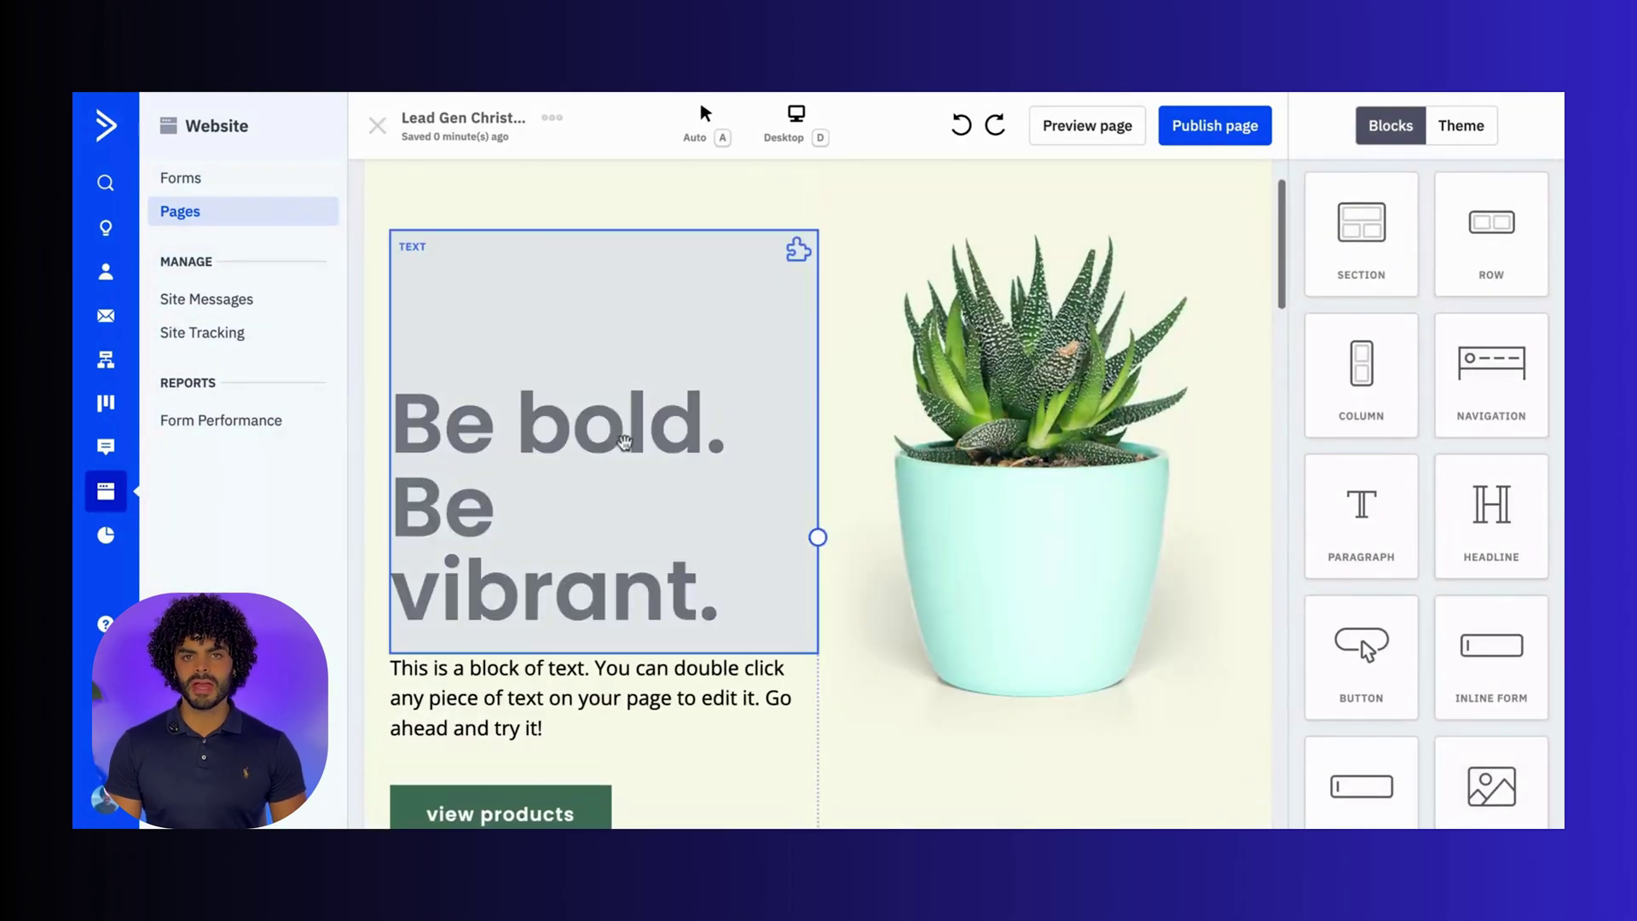
Step: Change the headline text from 'Be bold. Be vibrant.' to 'Happy Holidays'
left_click(623, 441)
double_click(603, 441)
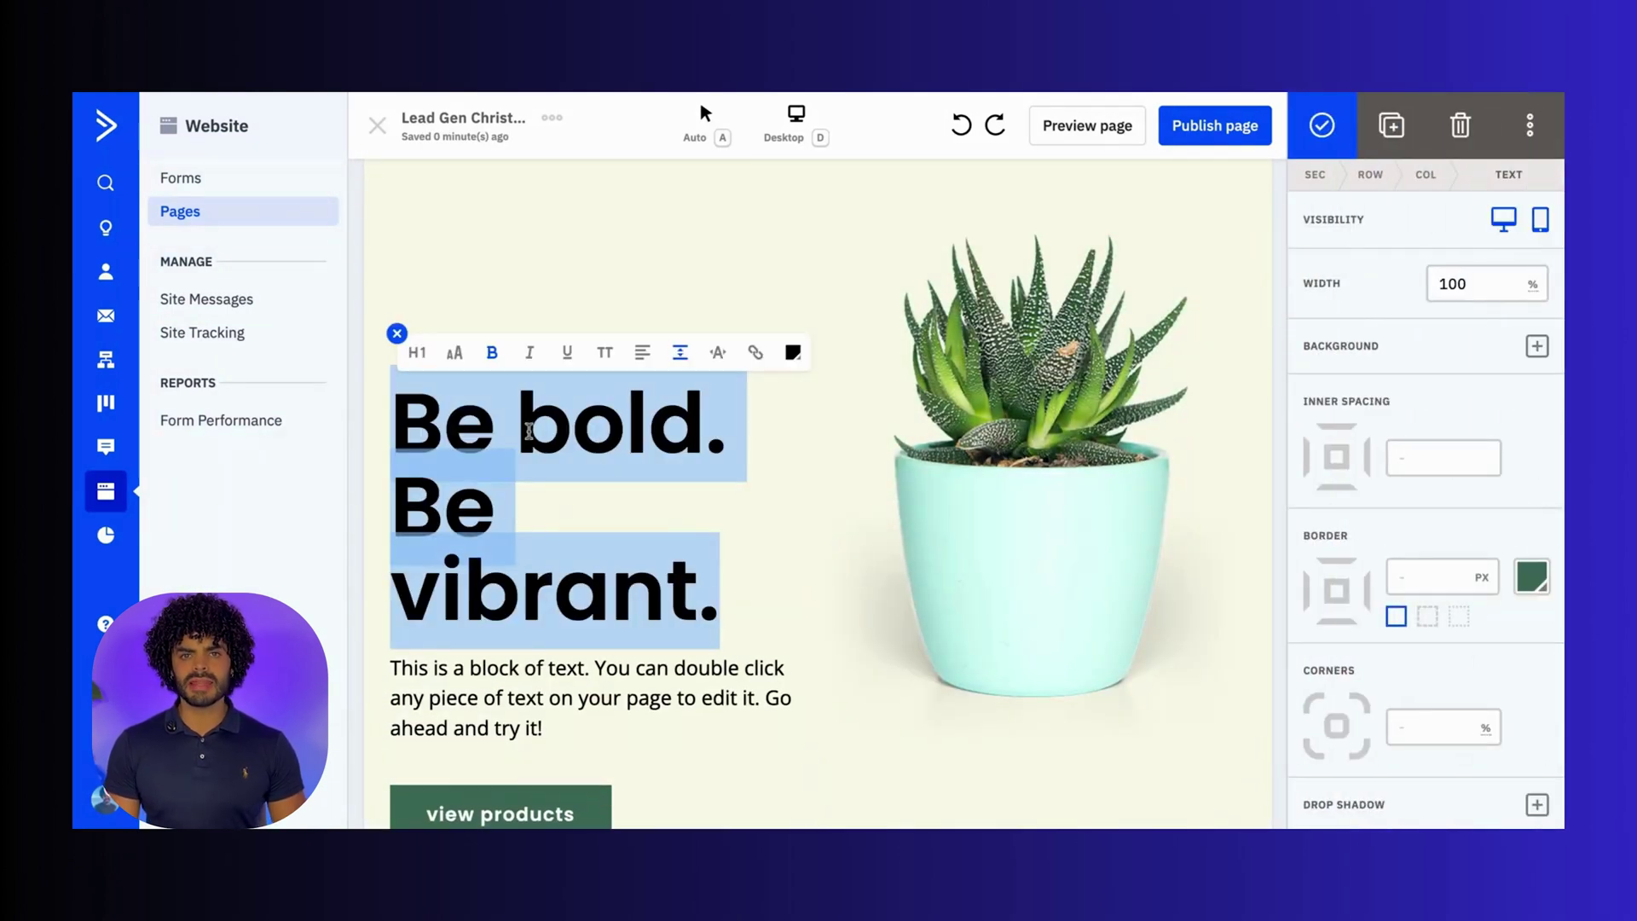
key("BackSpace")
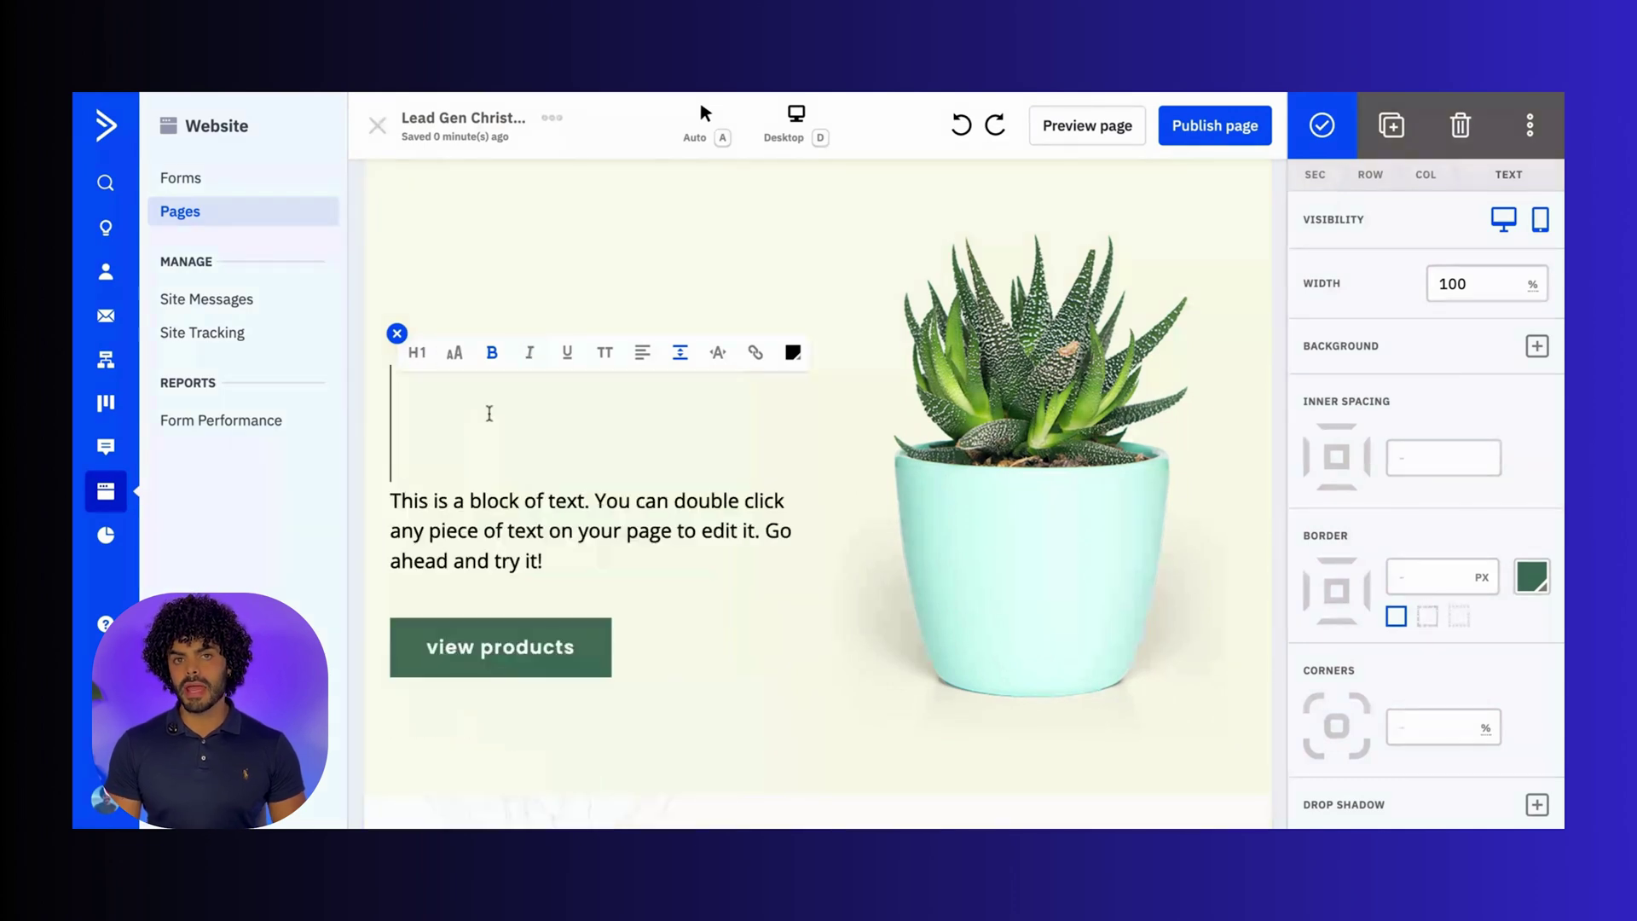
type("Happy")
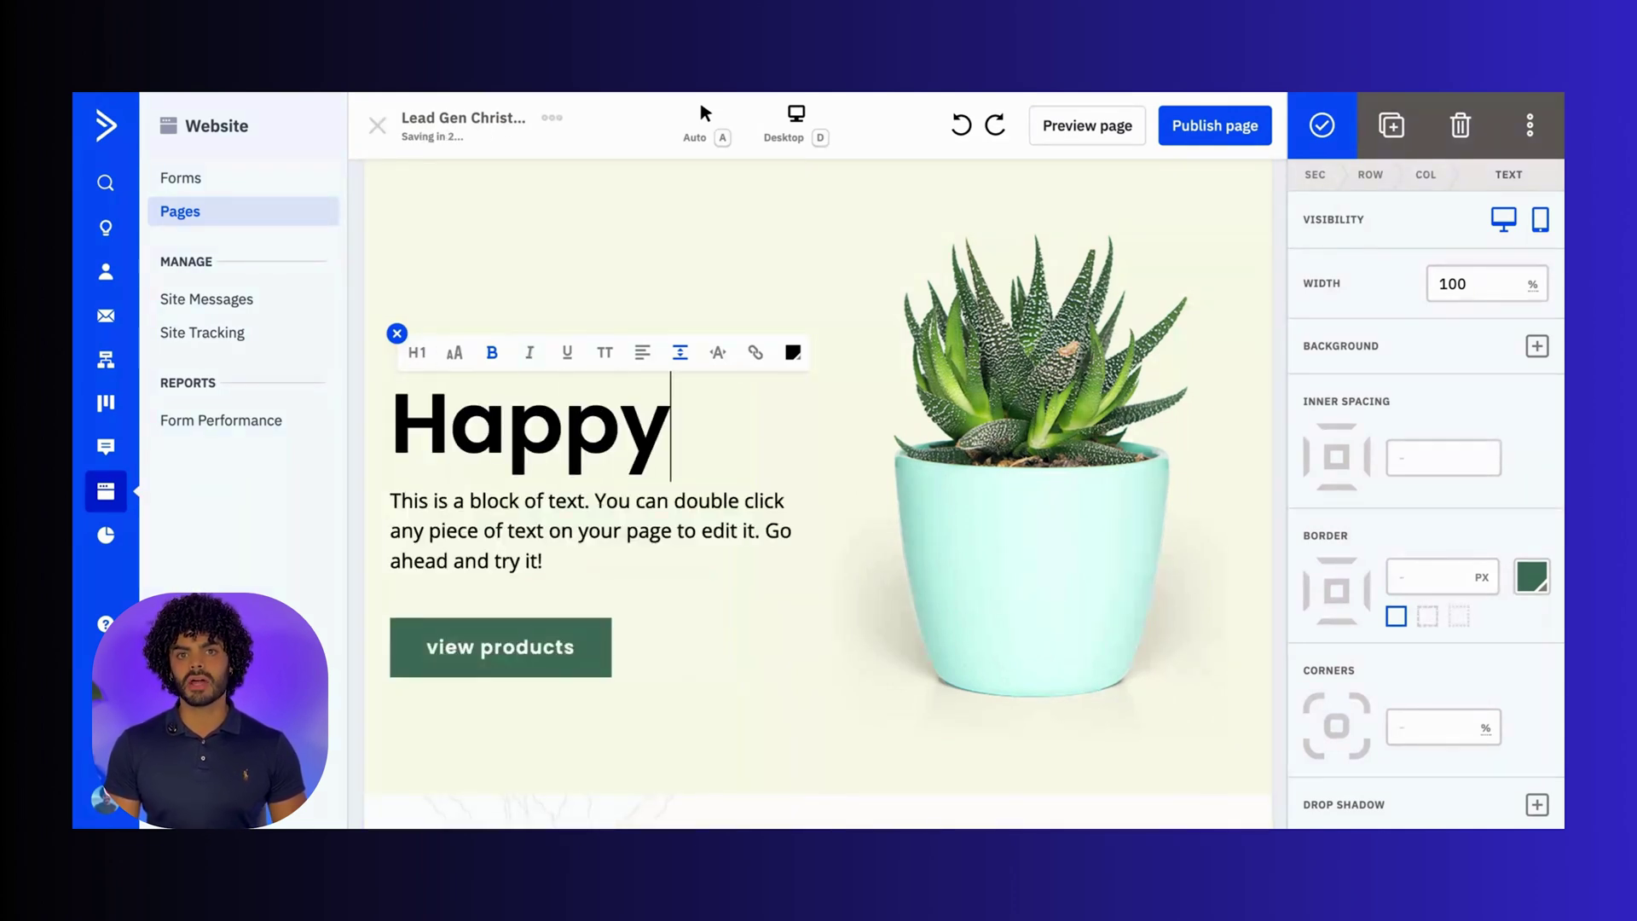
type(" Holidays")
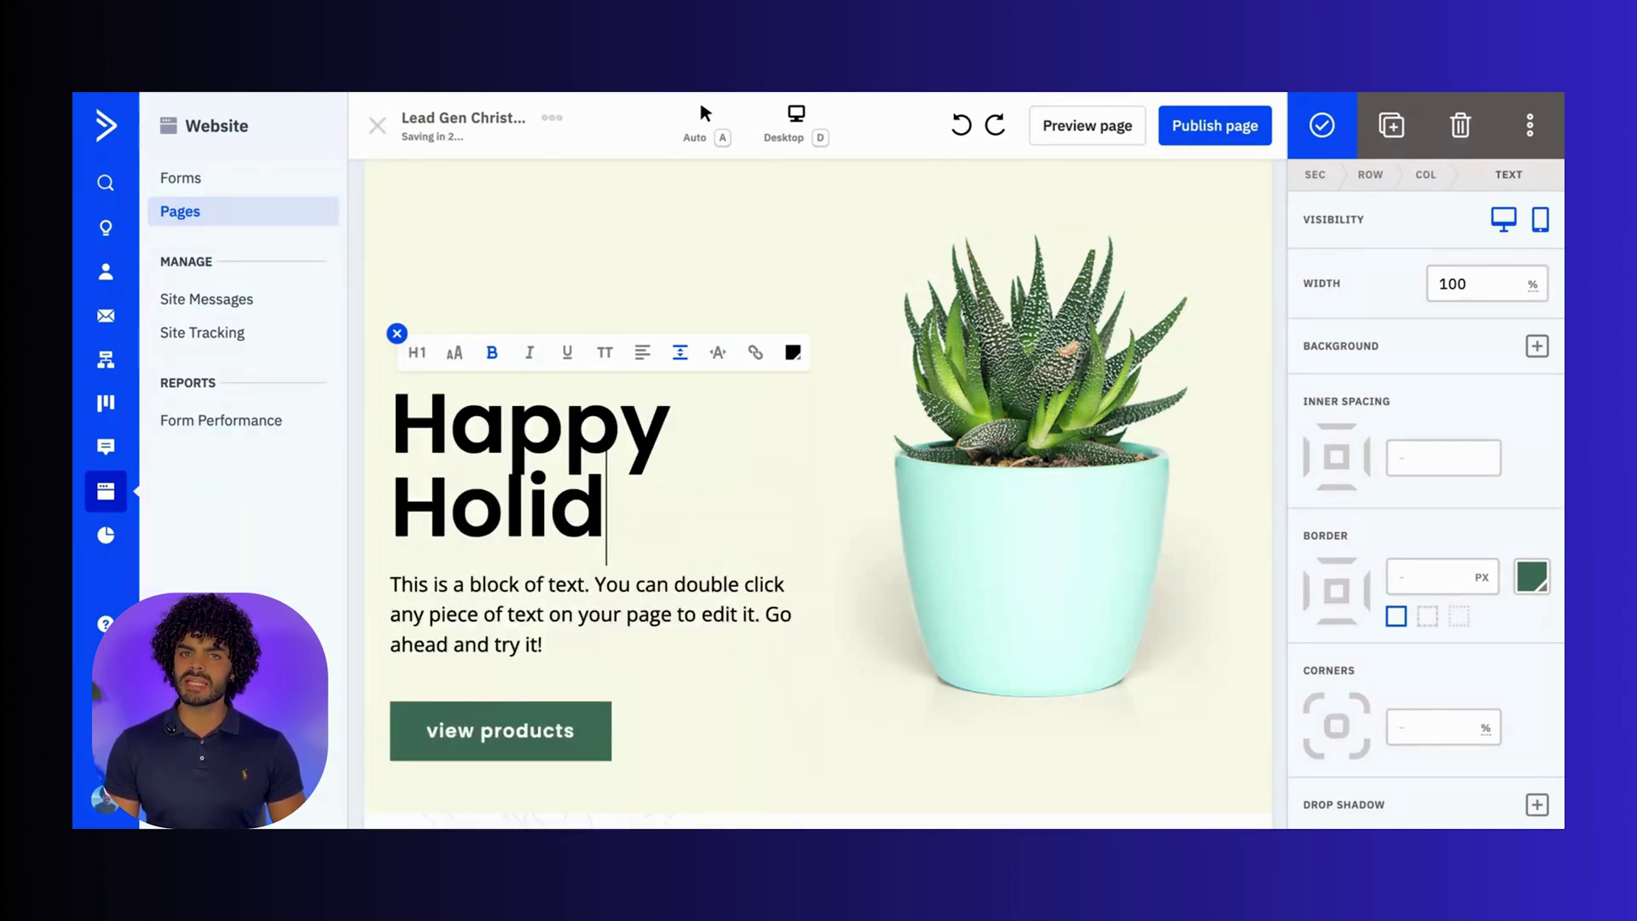
left_click(683, 581)
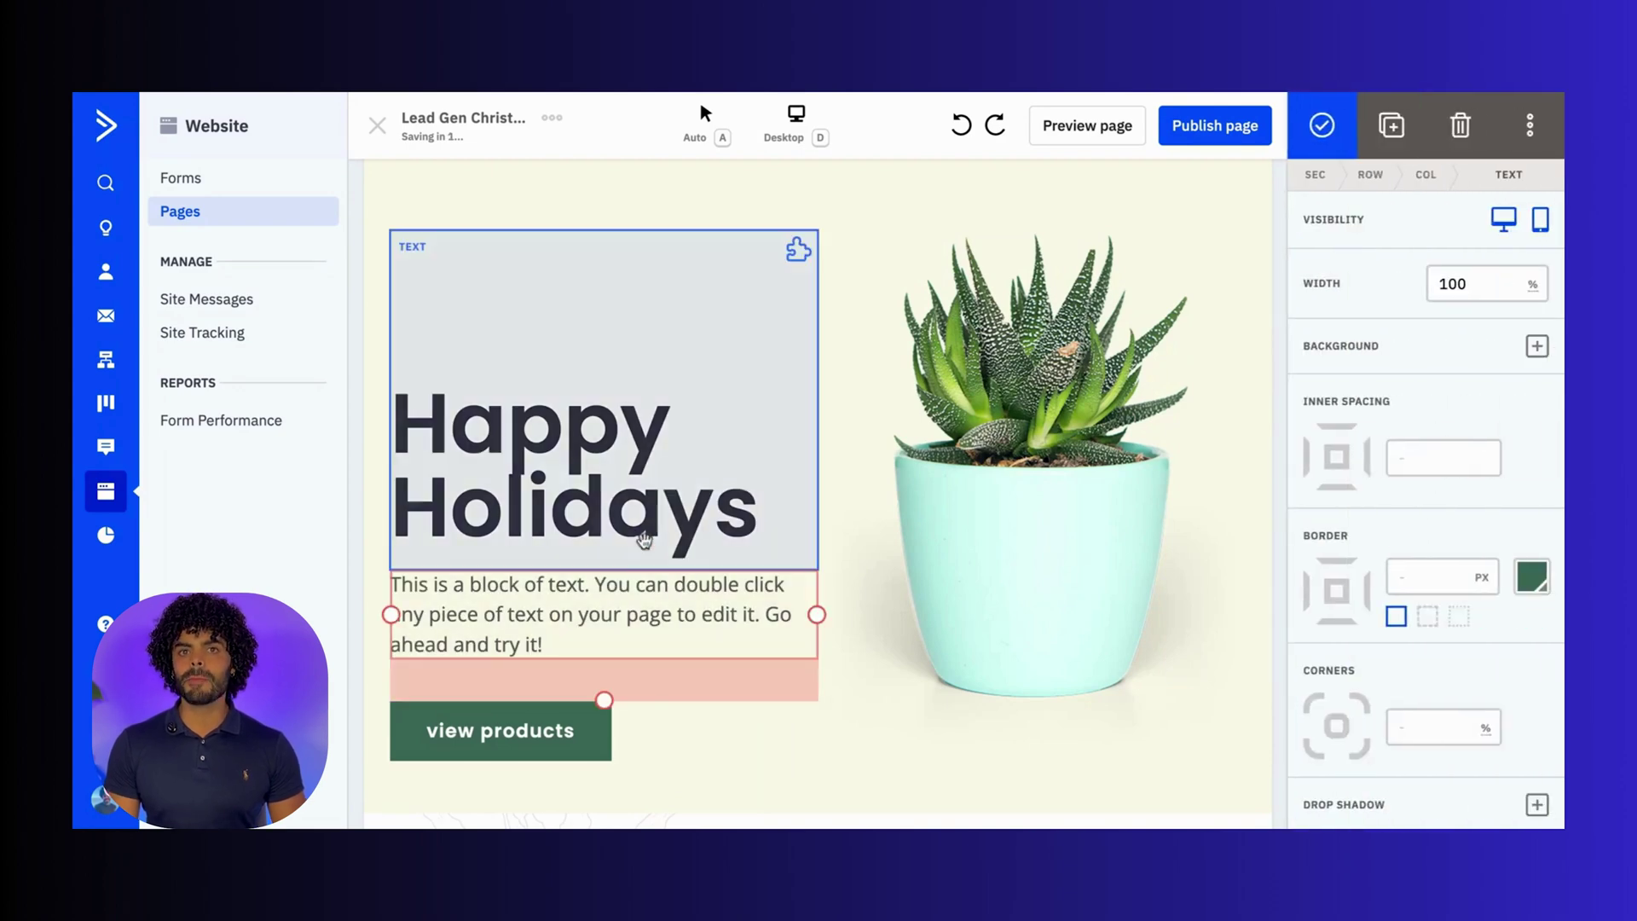
left_click(763, 727)
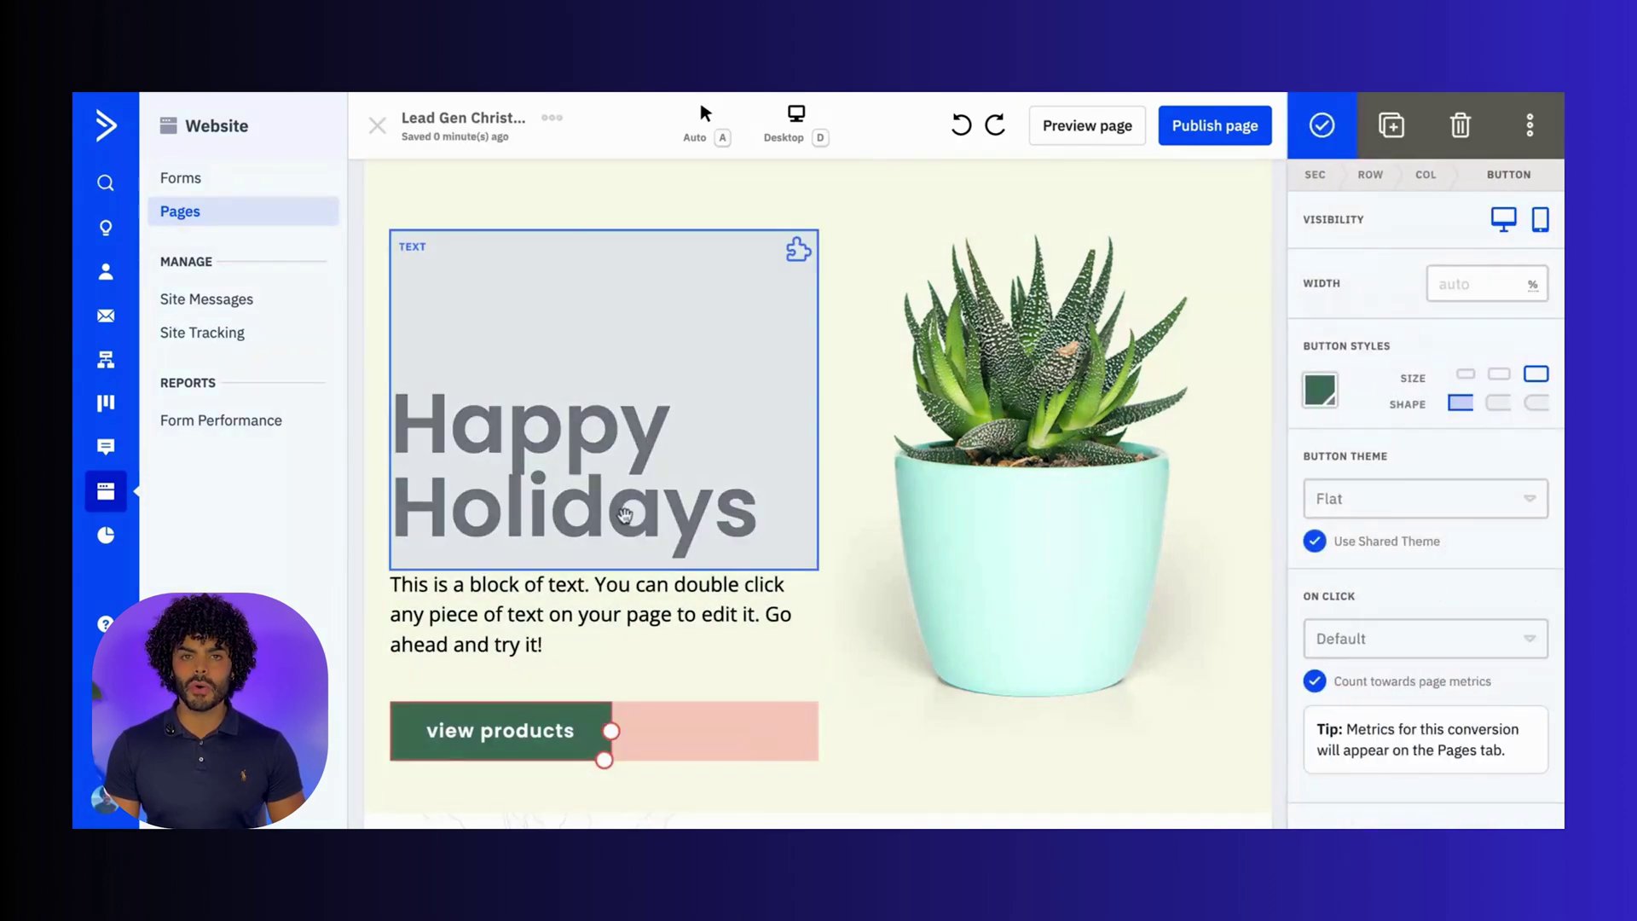
left_click(684, 472)
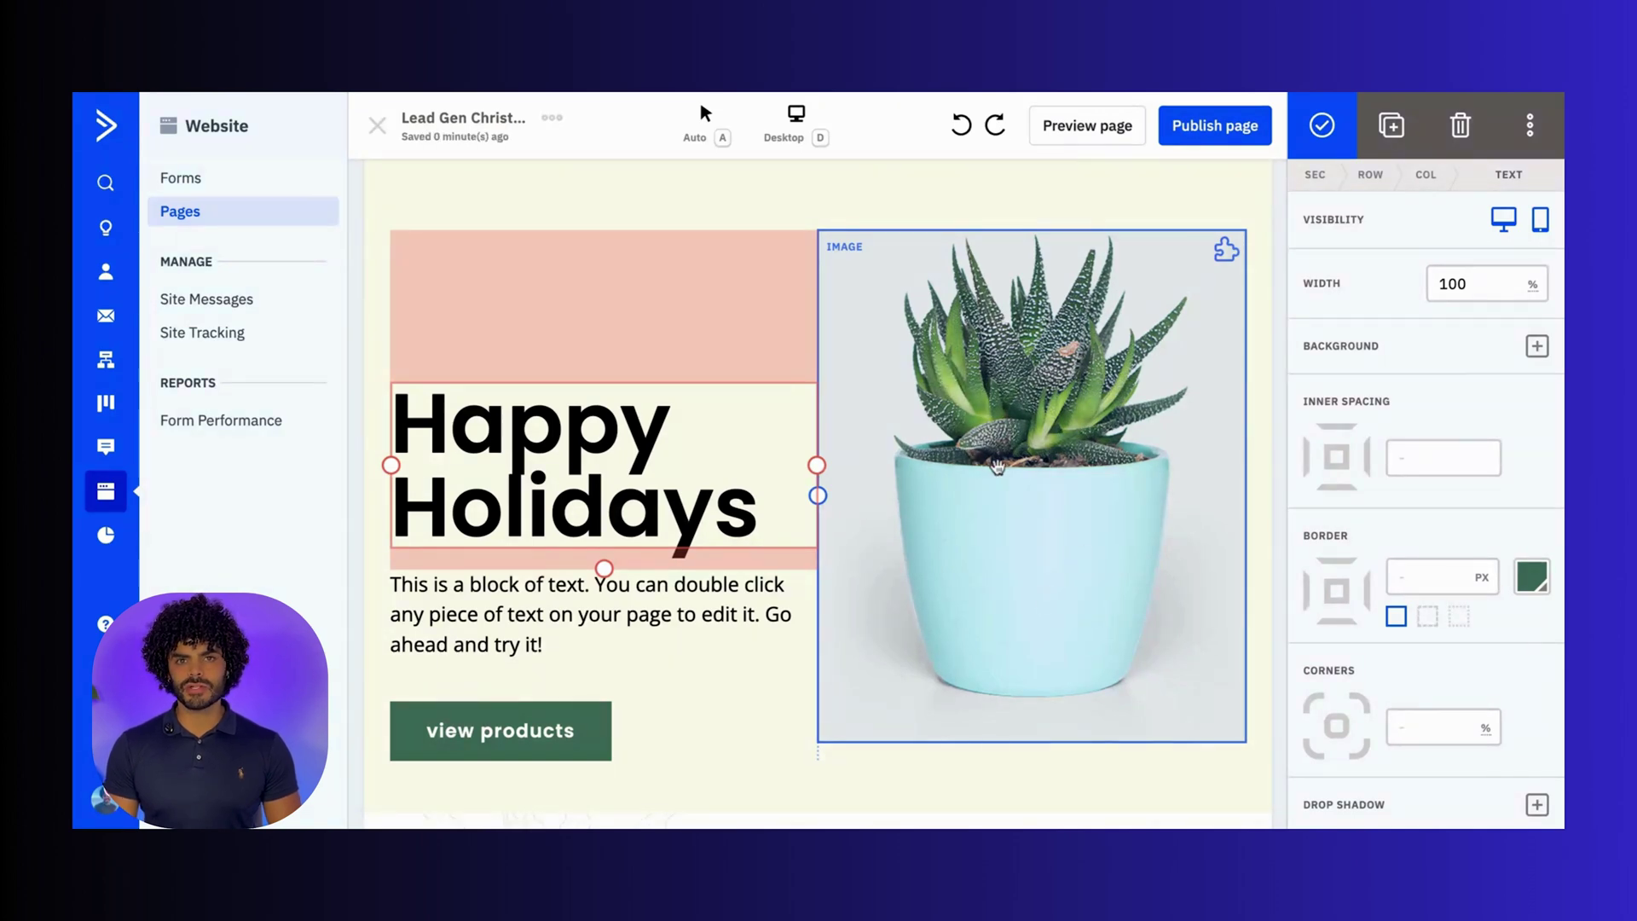
Step: Swap the potted plant image for the Christmas presents dog photo from the image library
left_click(998, 466)
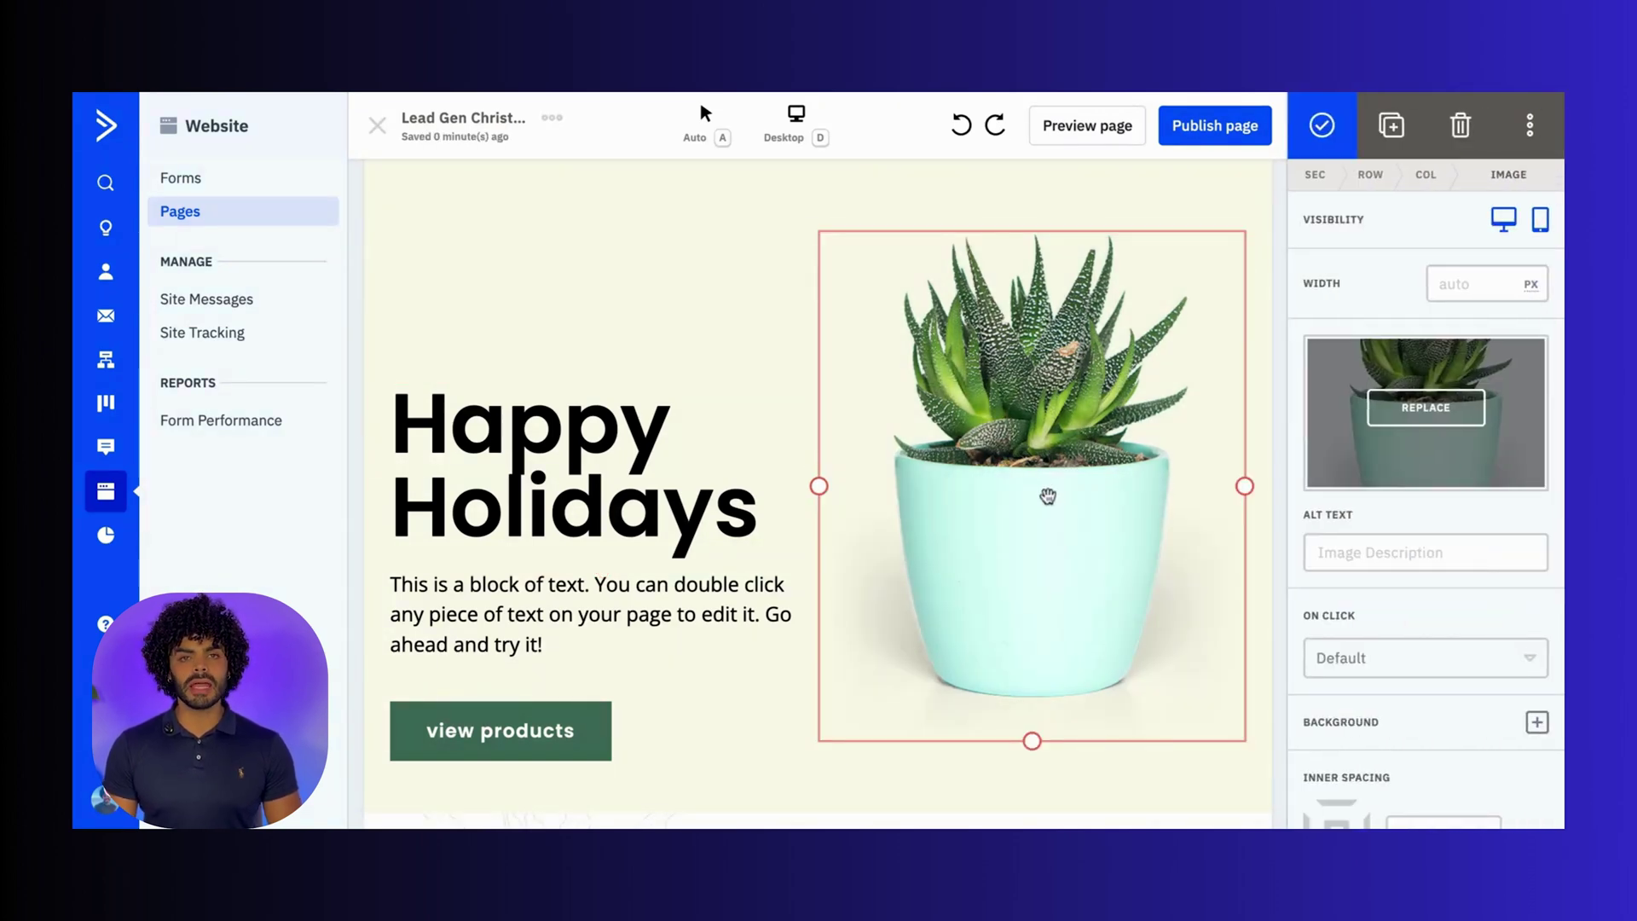
left_click(1418, 423)
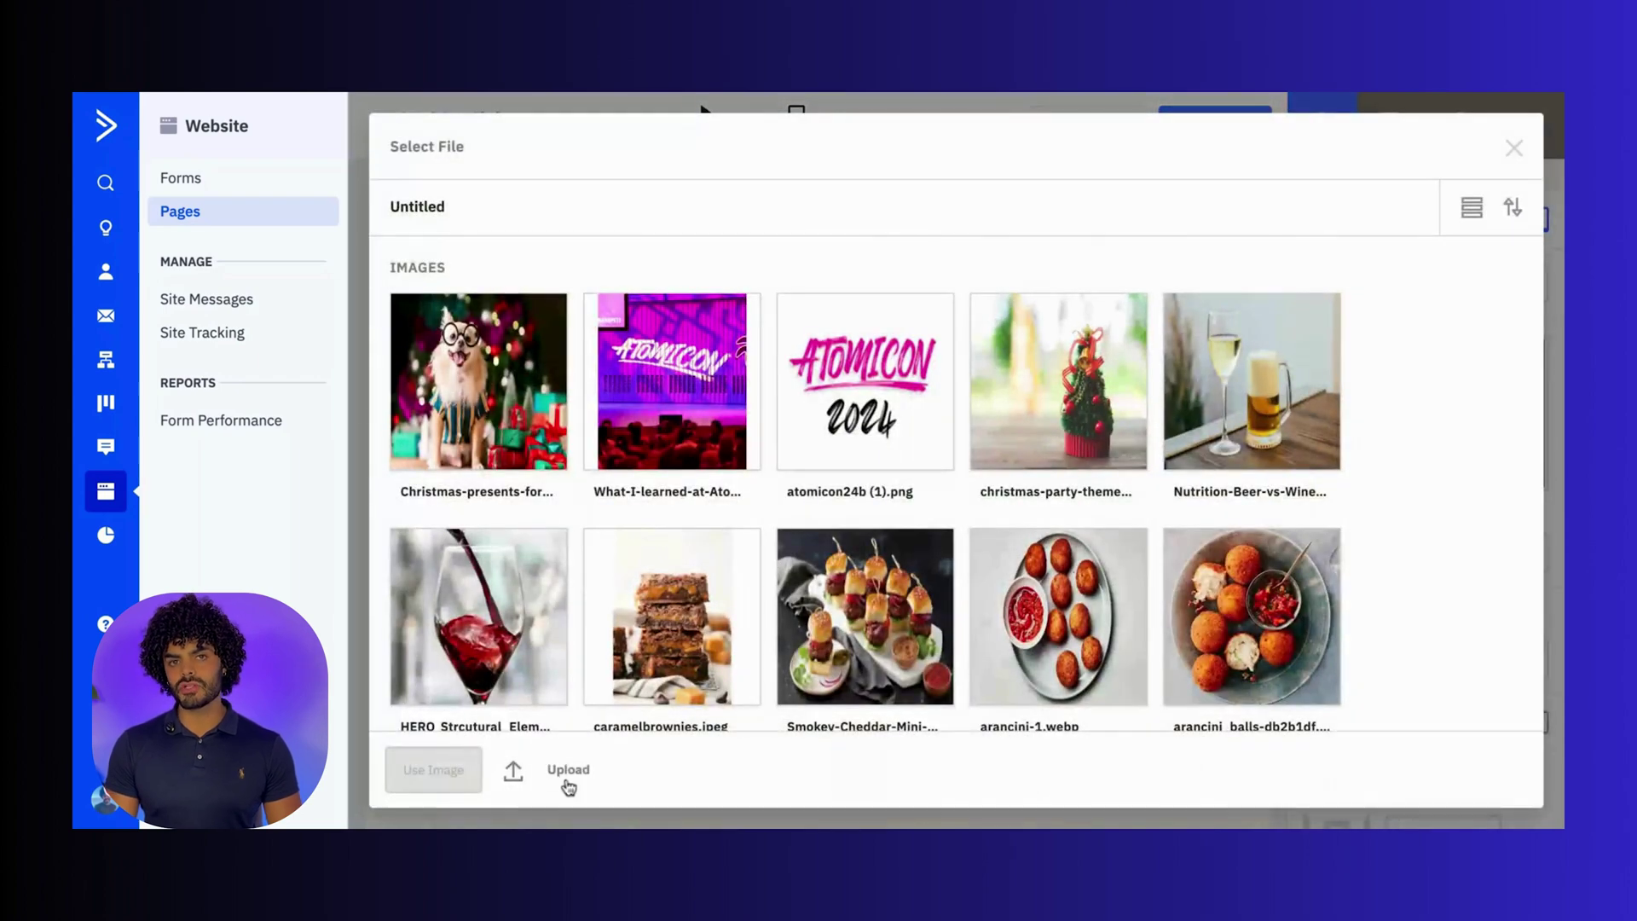
left_click(458, 400)
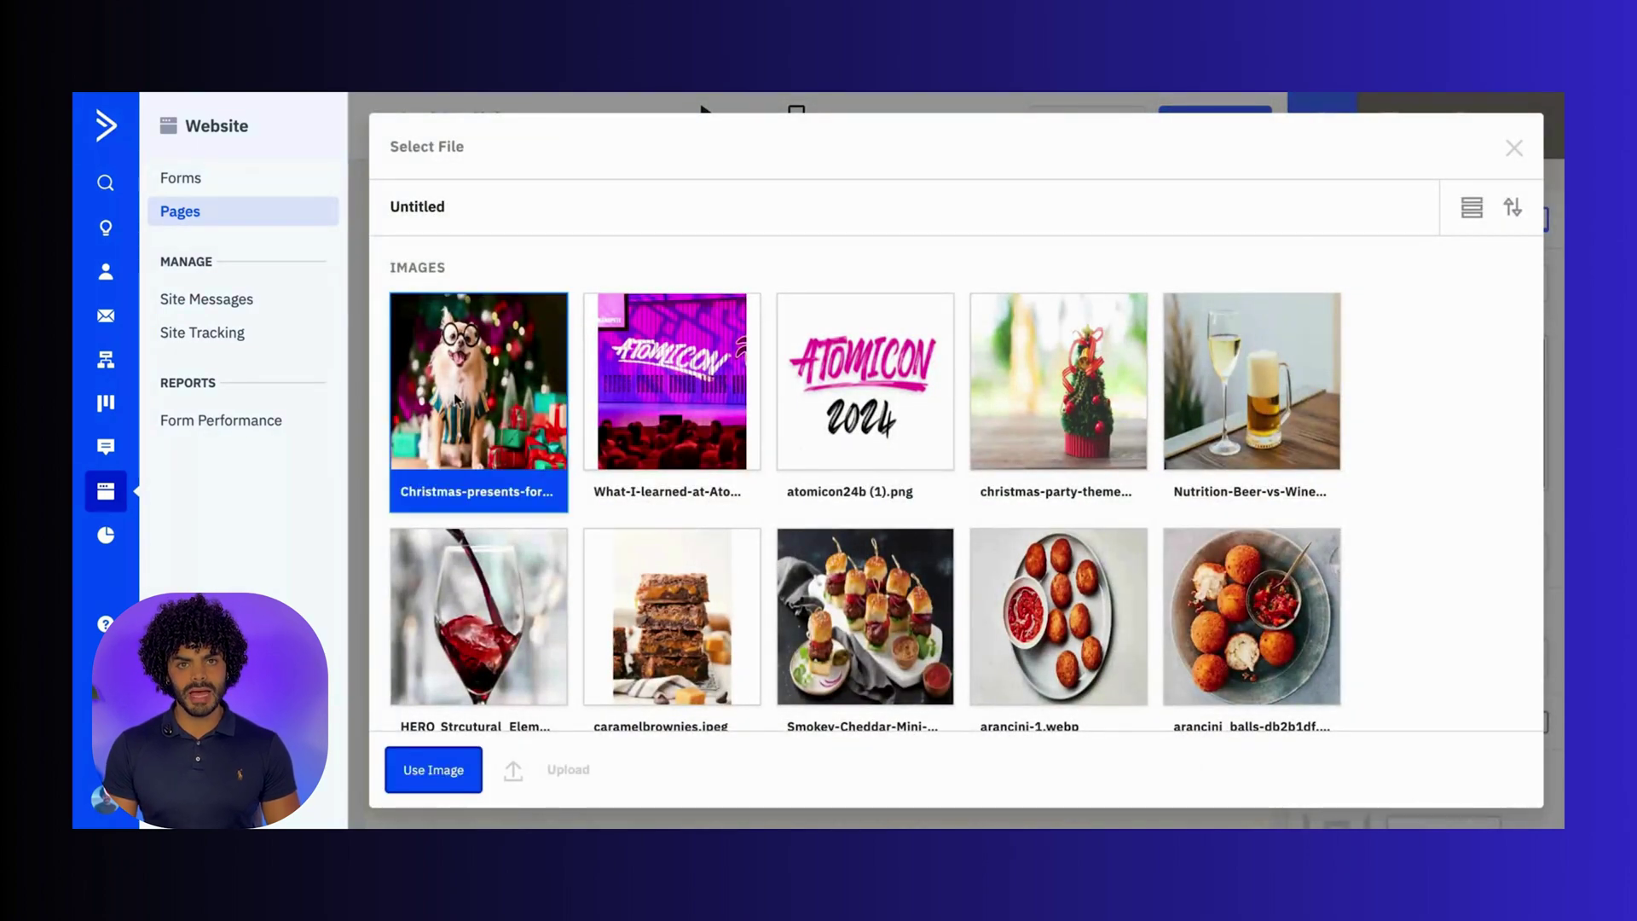
left_click(433, 769)
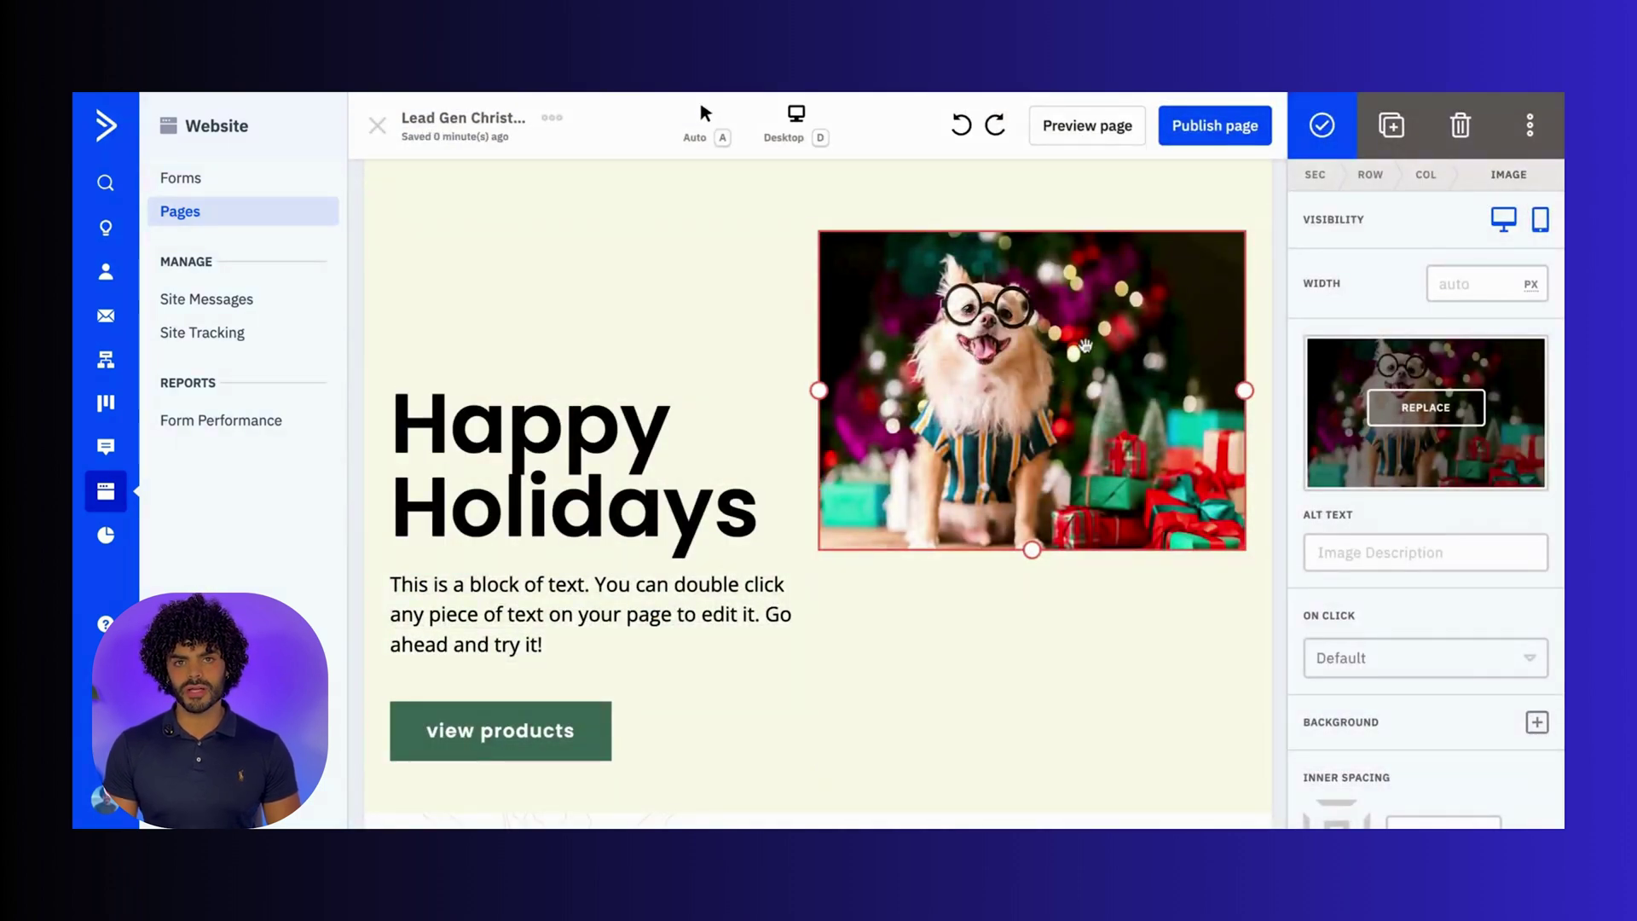
scroll(511, 554, "down", 2)
Step: Set the view products button's On Click action to Open Link
left_click(533, 629)
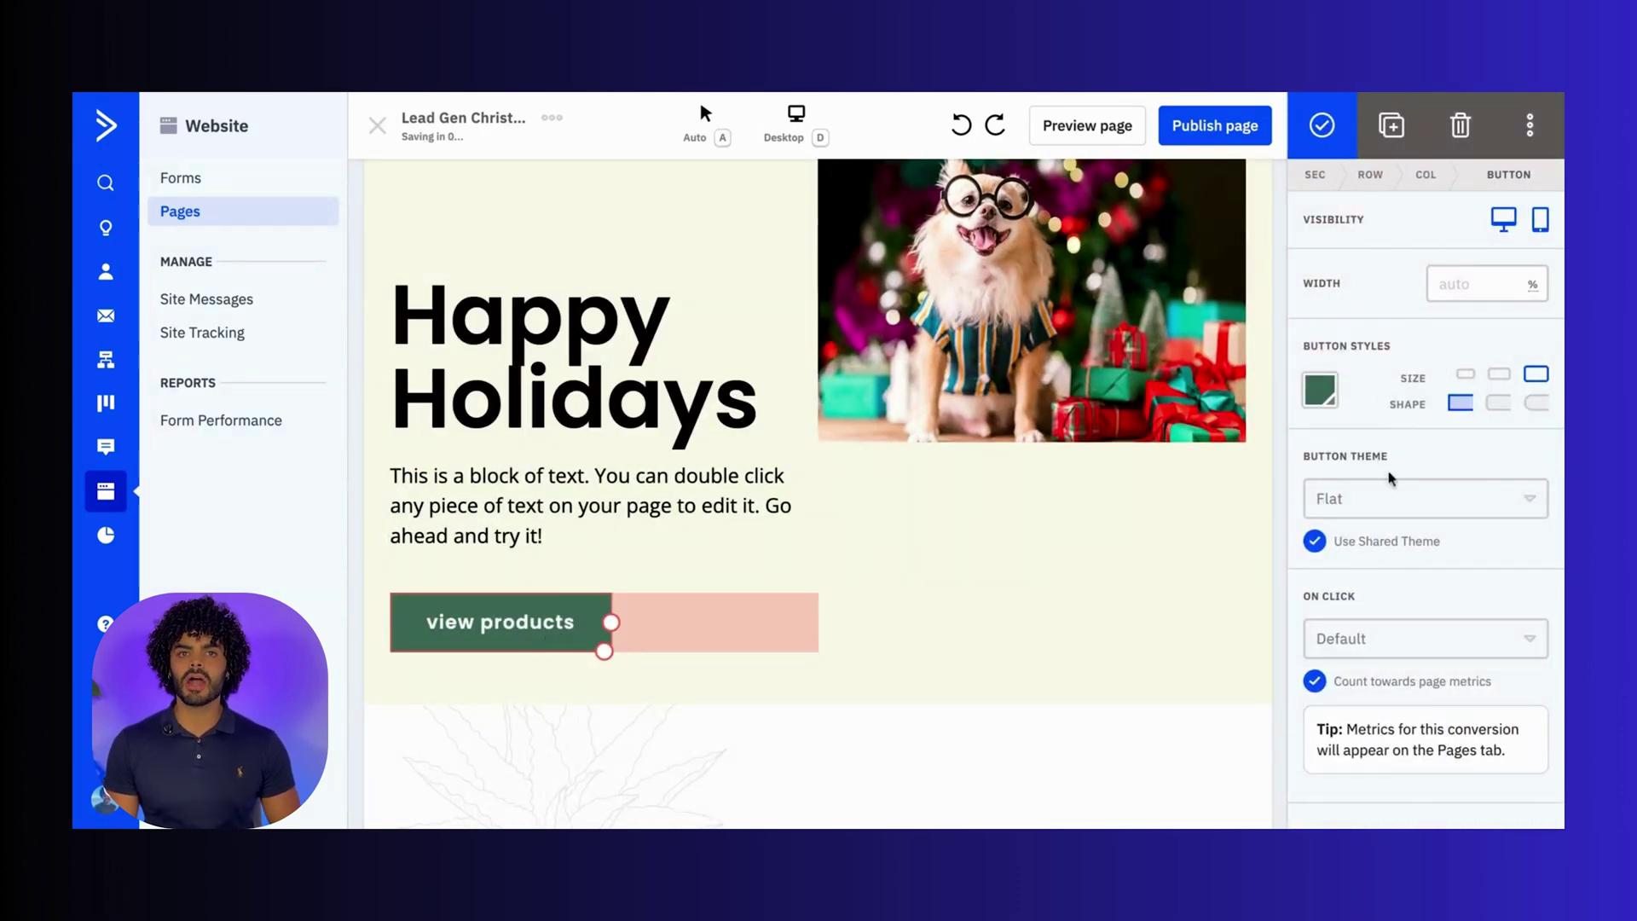
scroll(1373, 643, "down", 1)
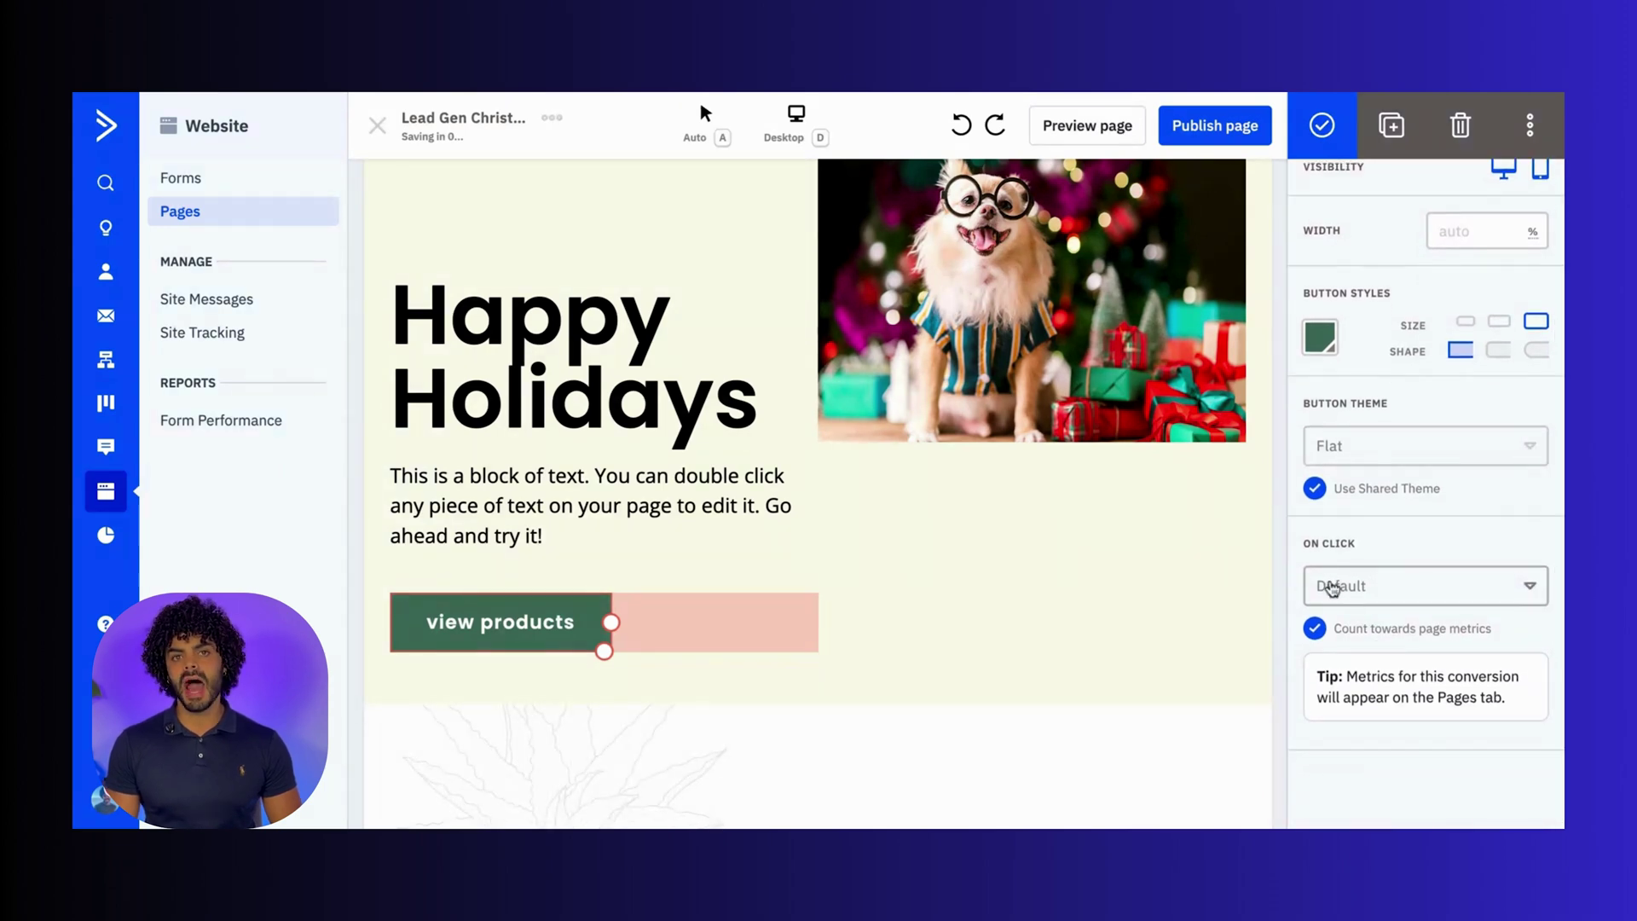
left_click(1333, 588)
left_click(1342, 375)
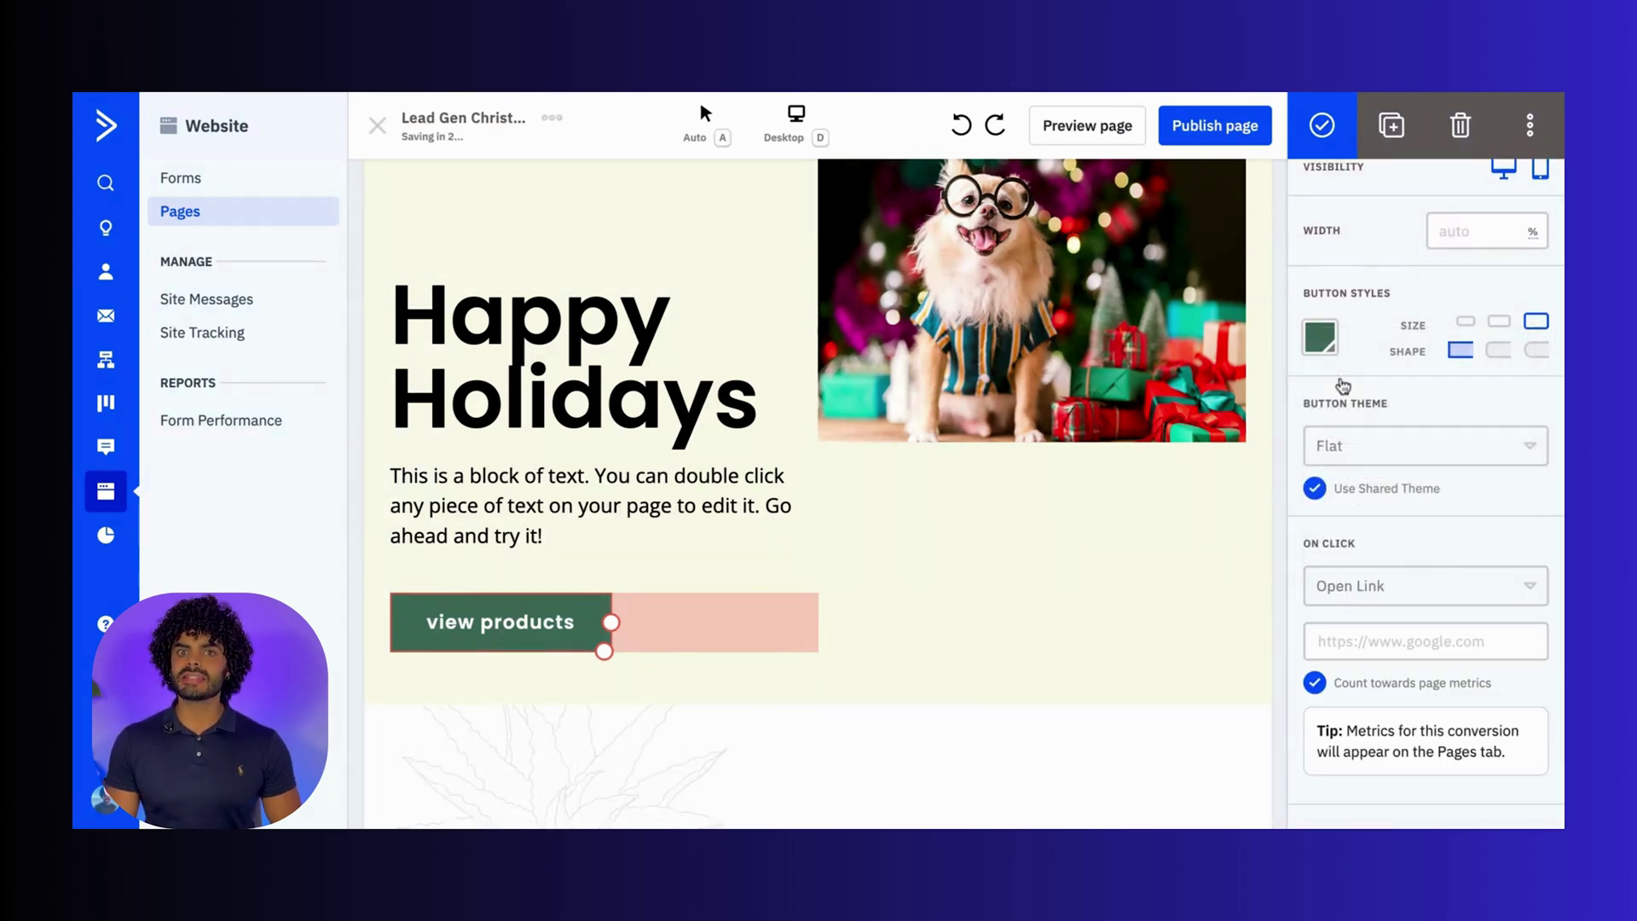
left_click(1339, 630)
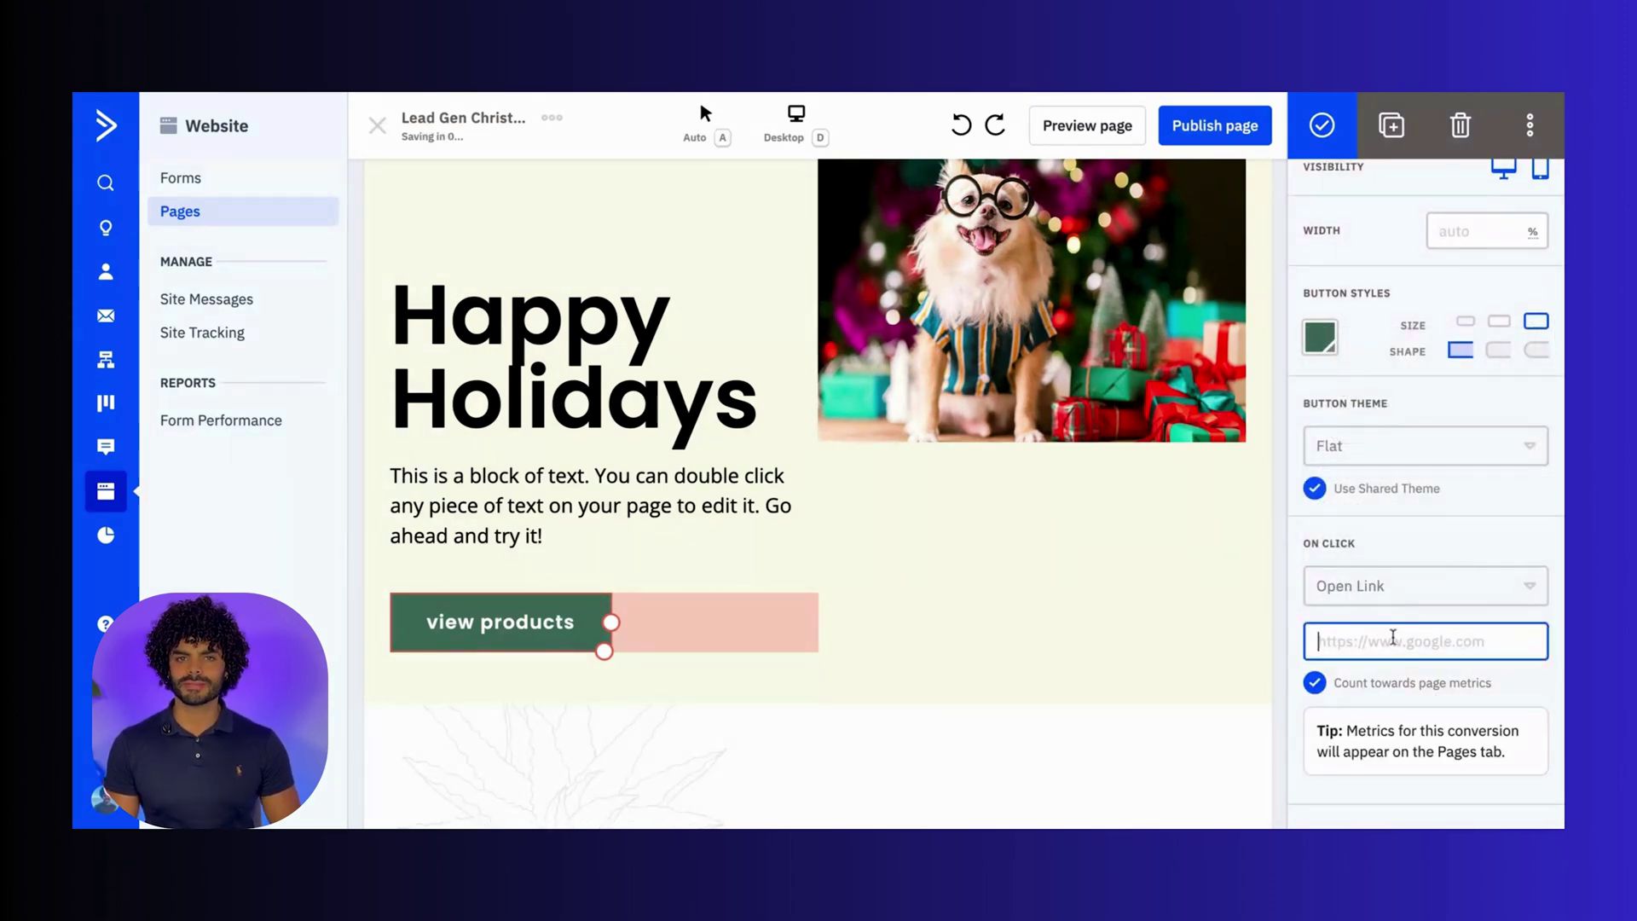
left_click(1137, 600)
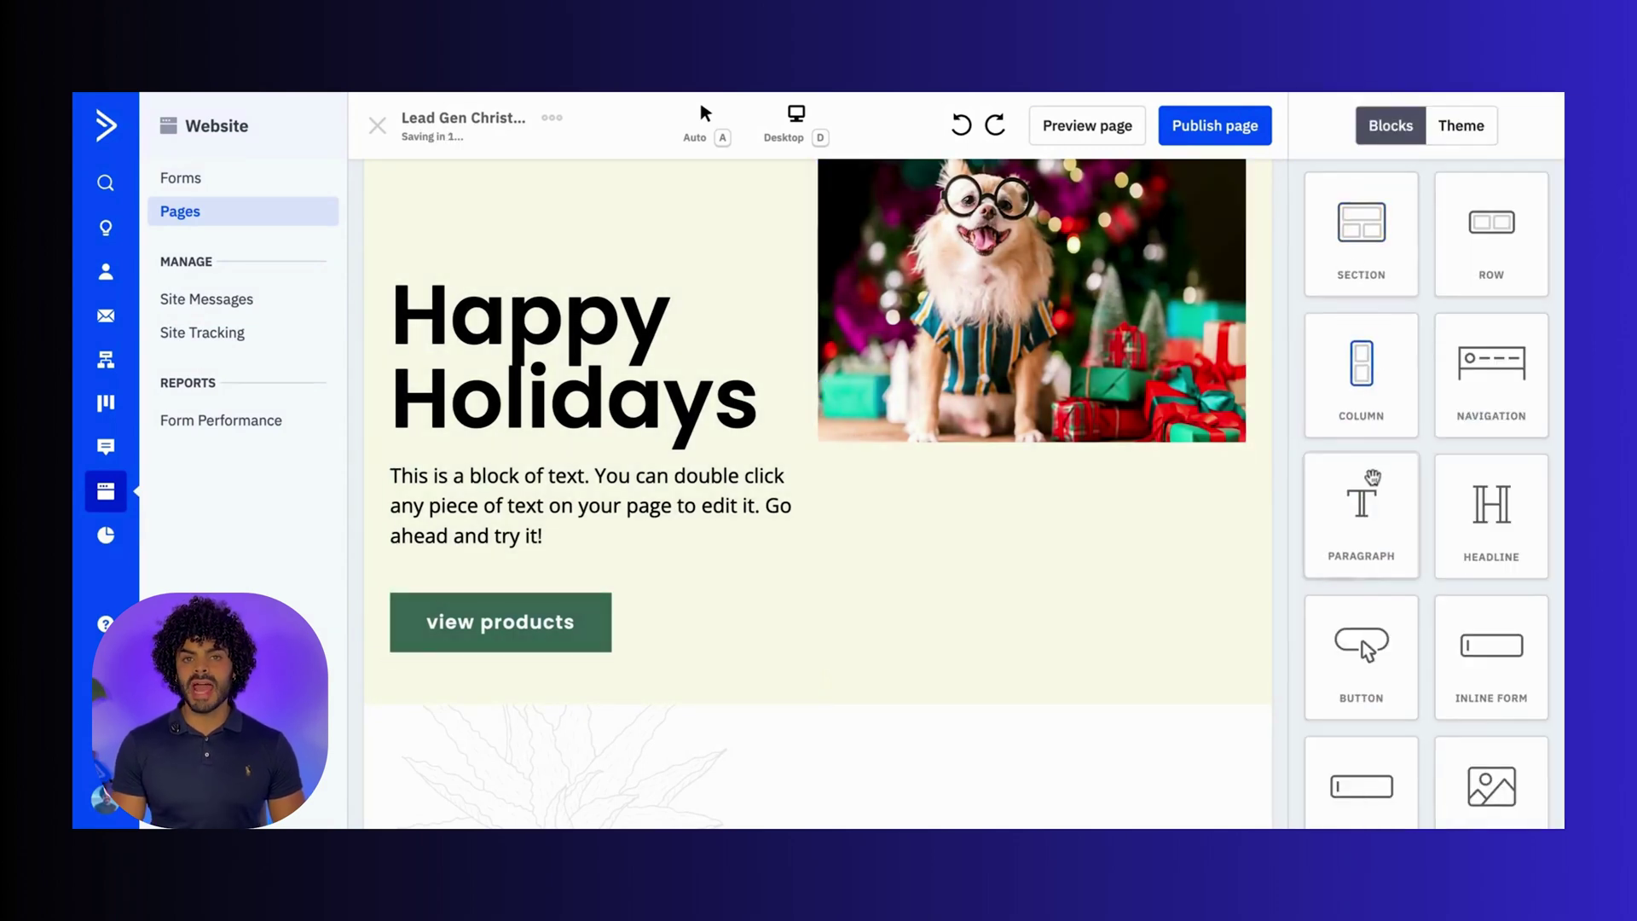
Step: Add an Inline Form block below the hero that uses the existing Lead Gen Form
scroll(1344, 596, "down", 3)
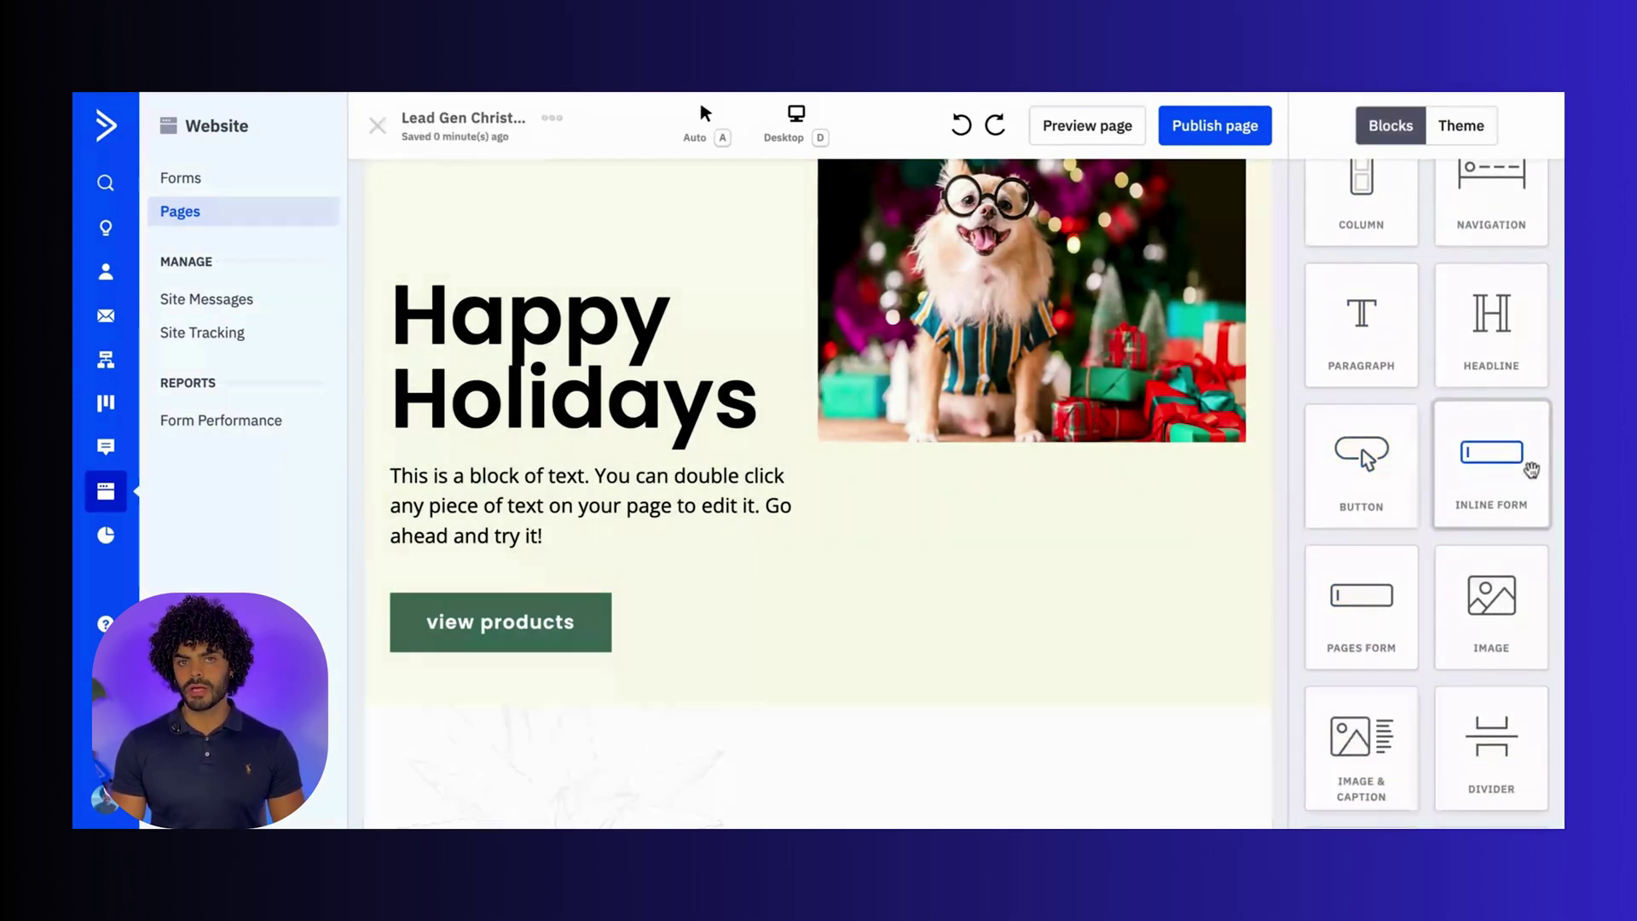
left_click_drag(1486, 465, 849, 603)
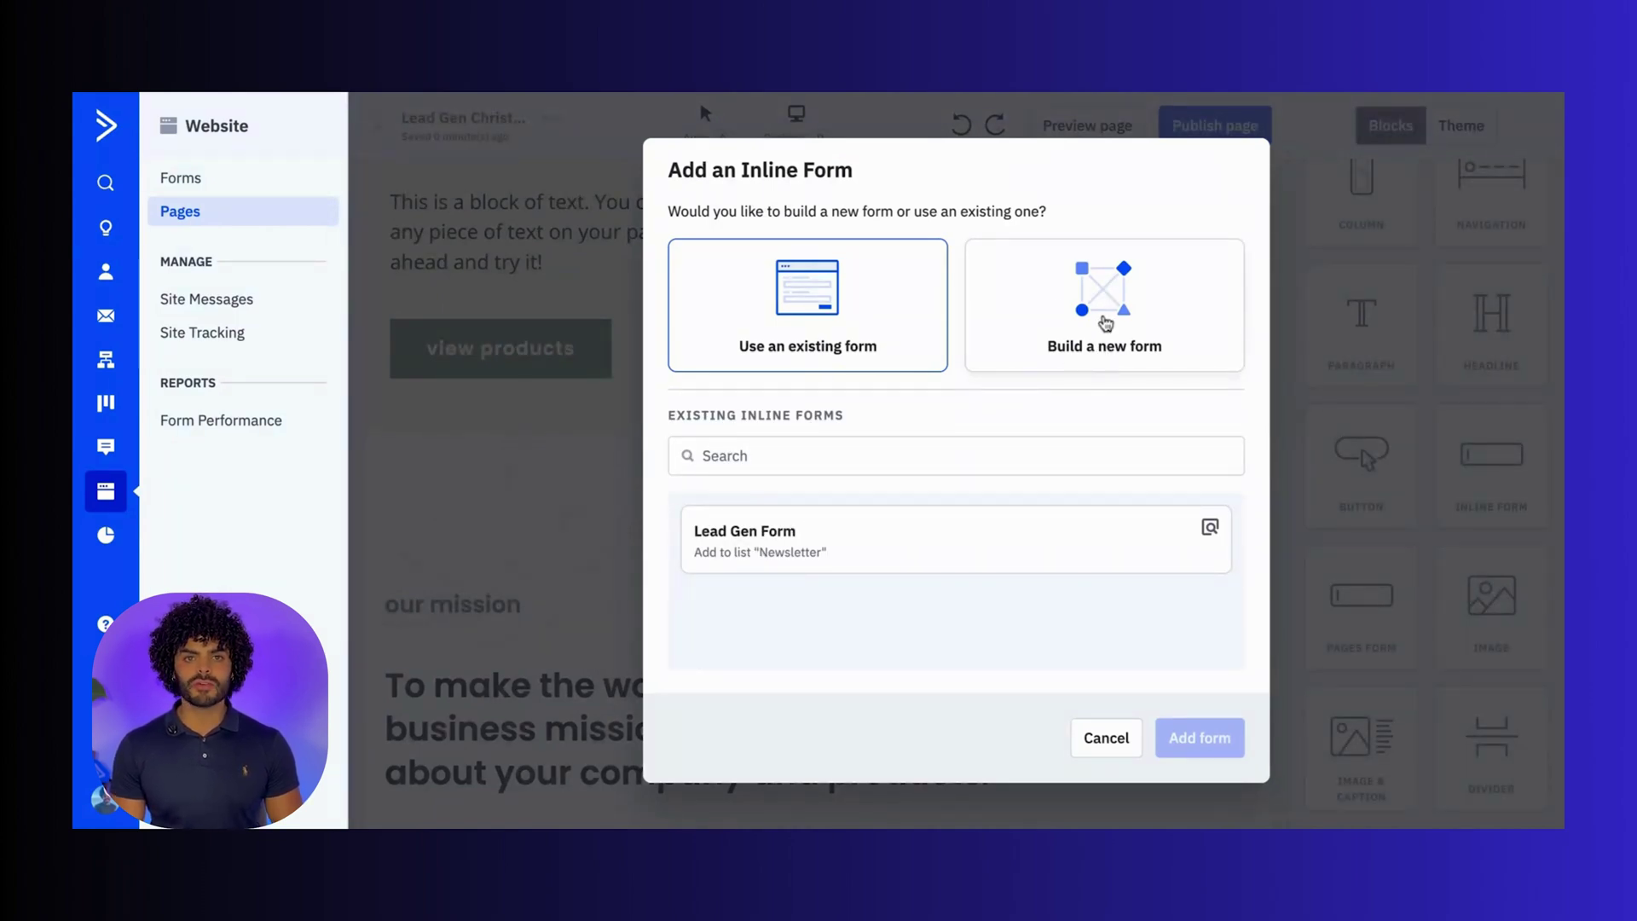
left_click(745, 561)
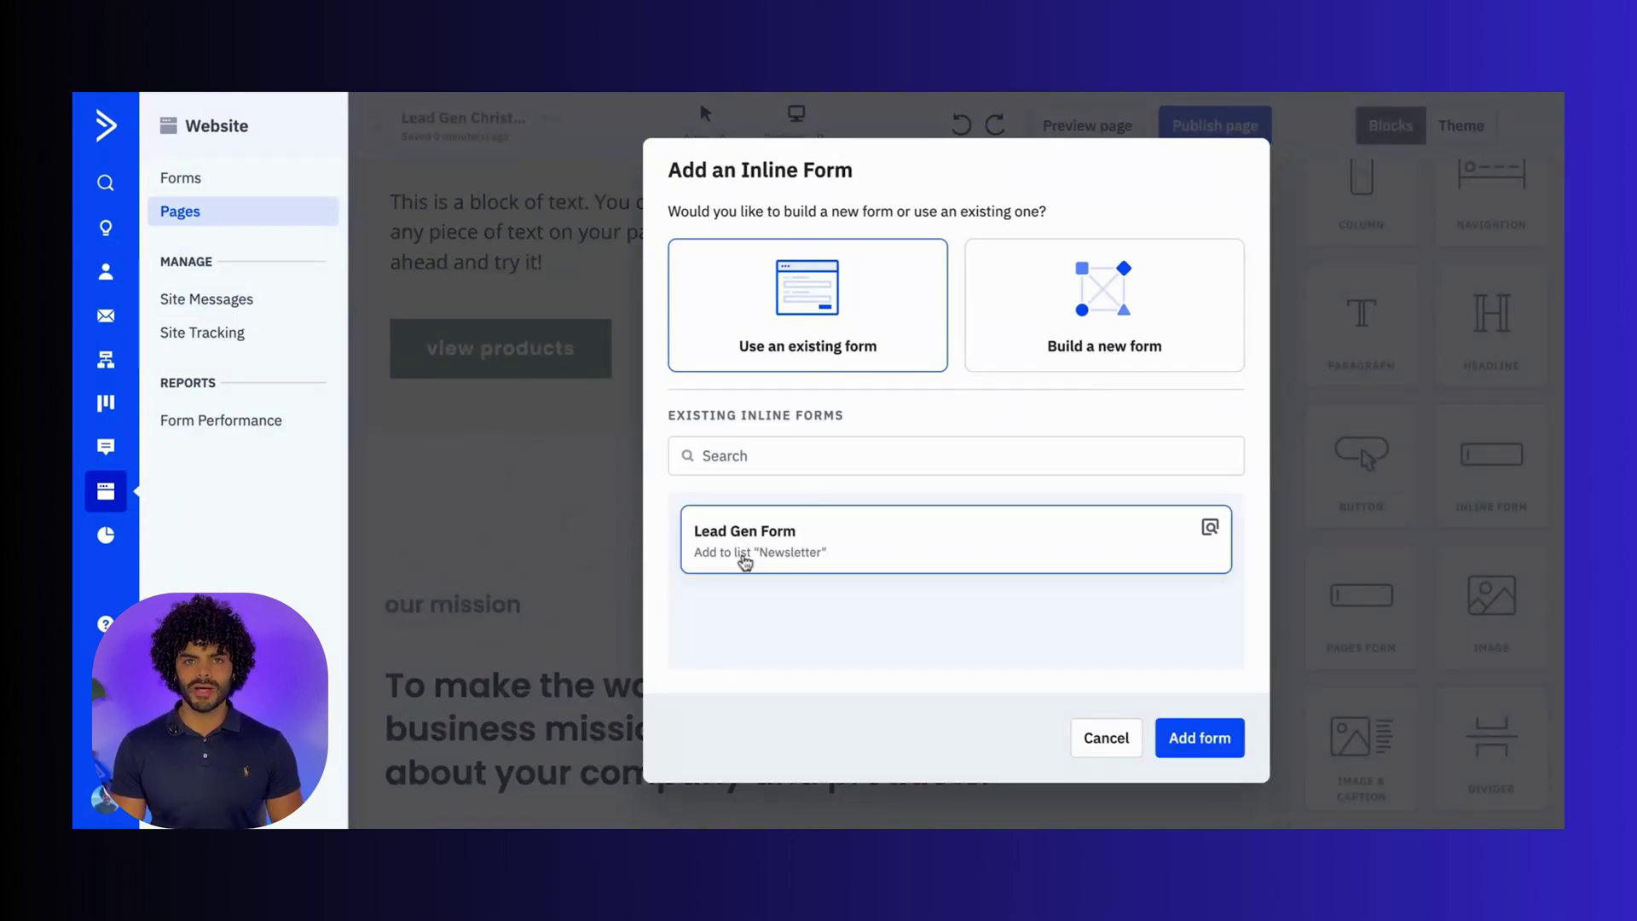
left_click(1193, 735)
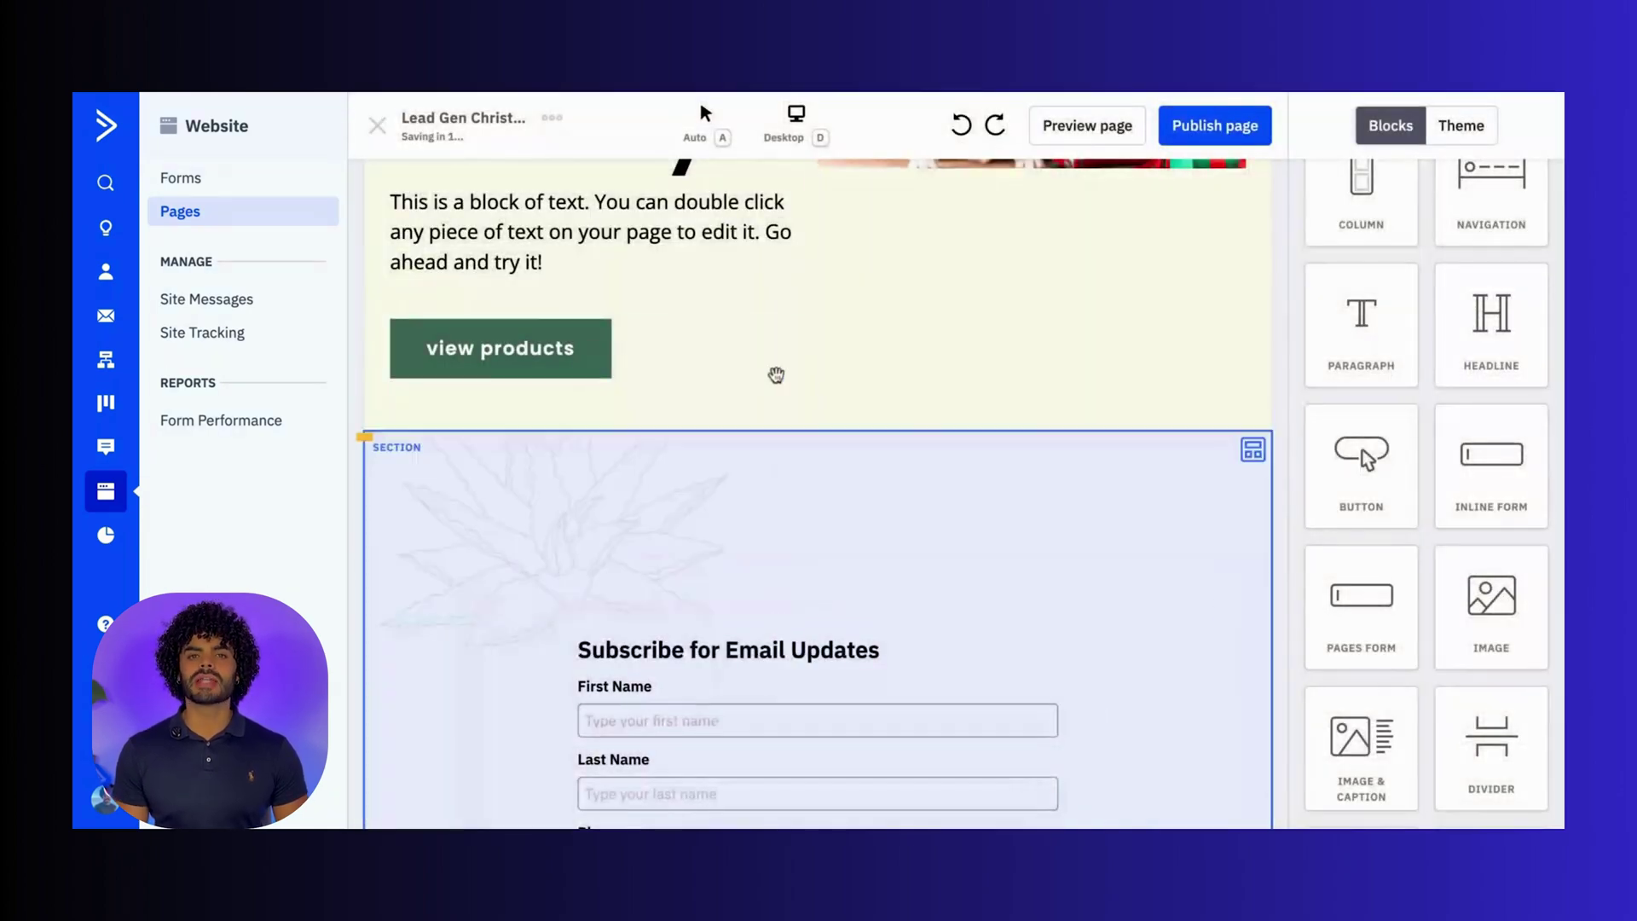
left_click(797, 123)
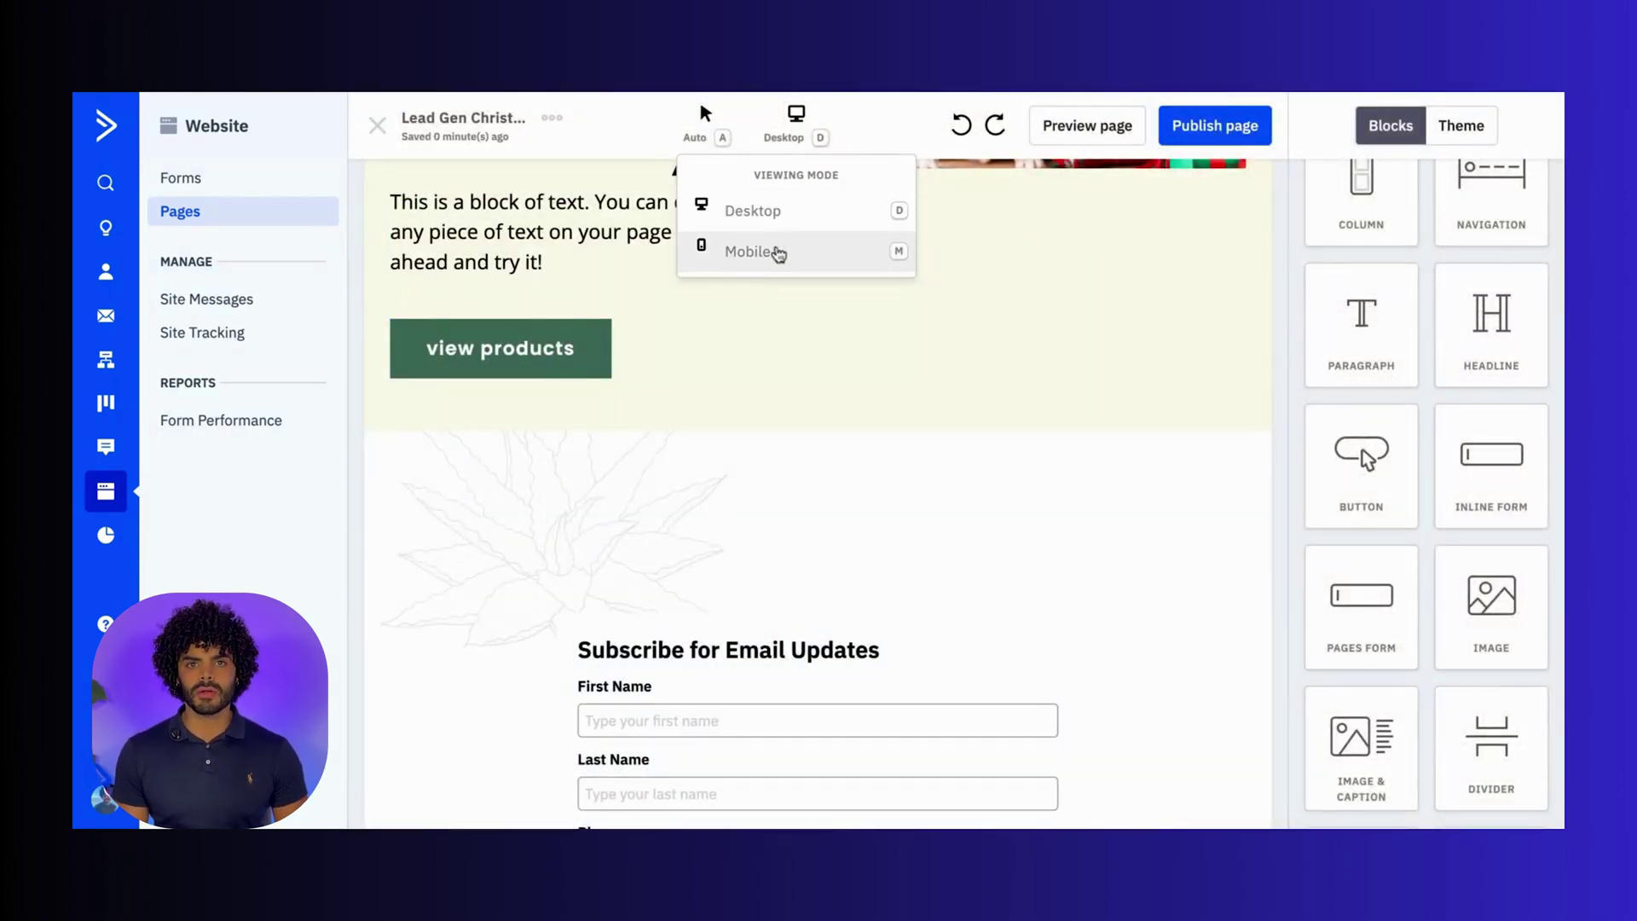
Step: Switch to Mobile viewing mode and scroll through the page's mobile layout and signup form
left_click(759, 252)
scroll(760, 254, "up", 6)
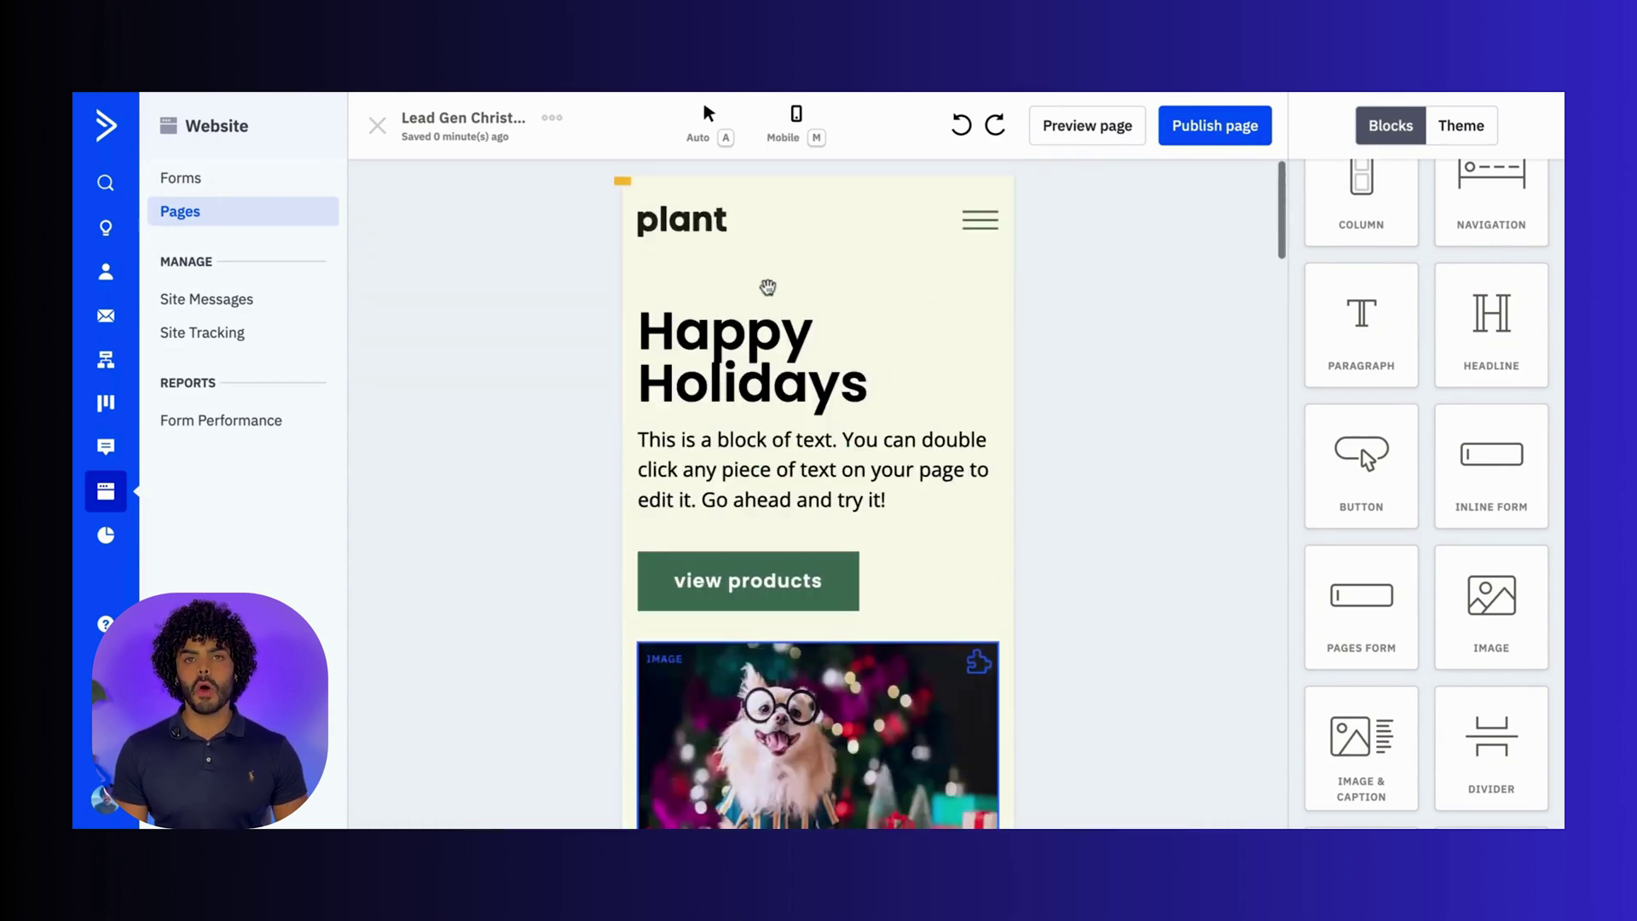
scroll(762, 654, "down", 10)
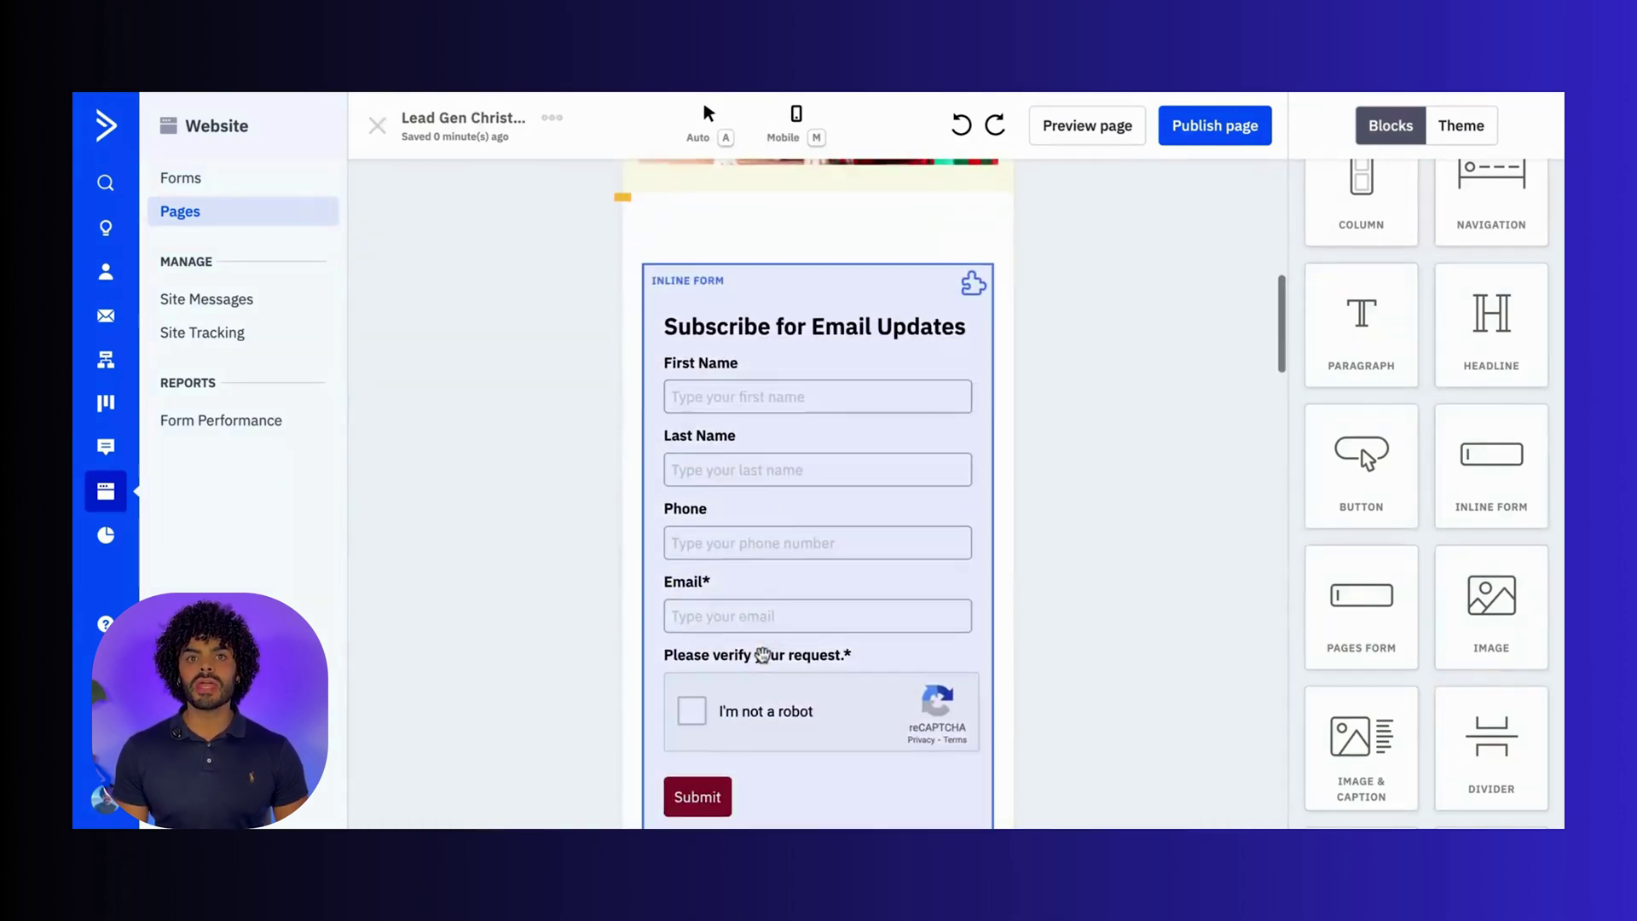
scroll(762, 654, "down", 12)
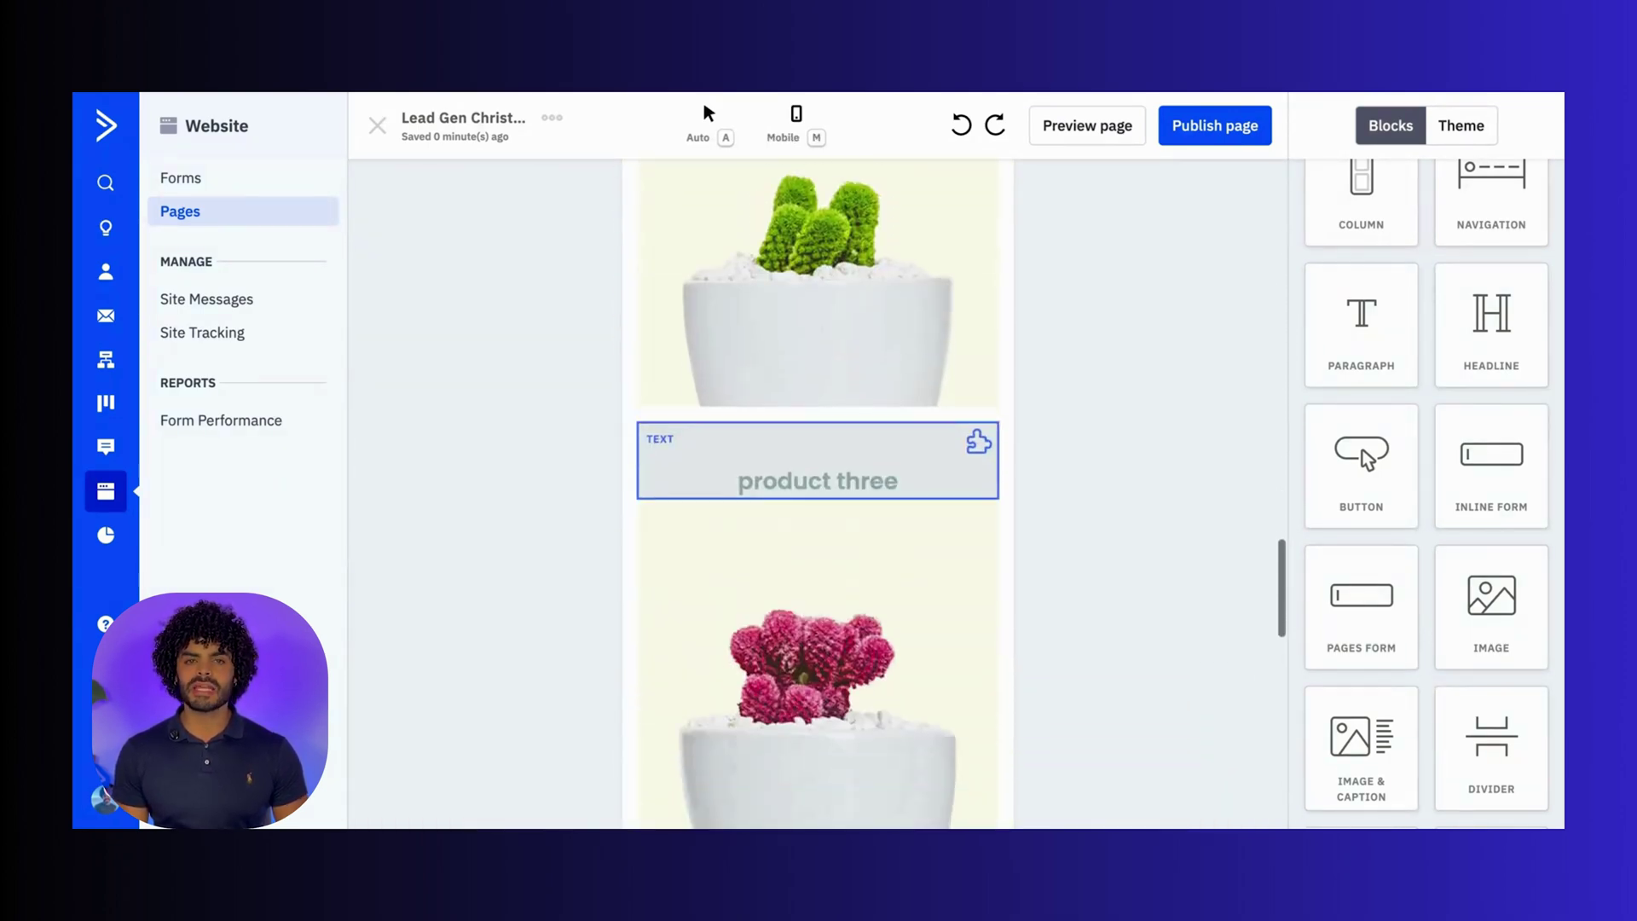
scroll(759, 673, "down", 7)
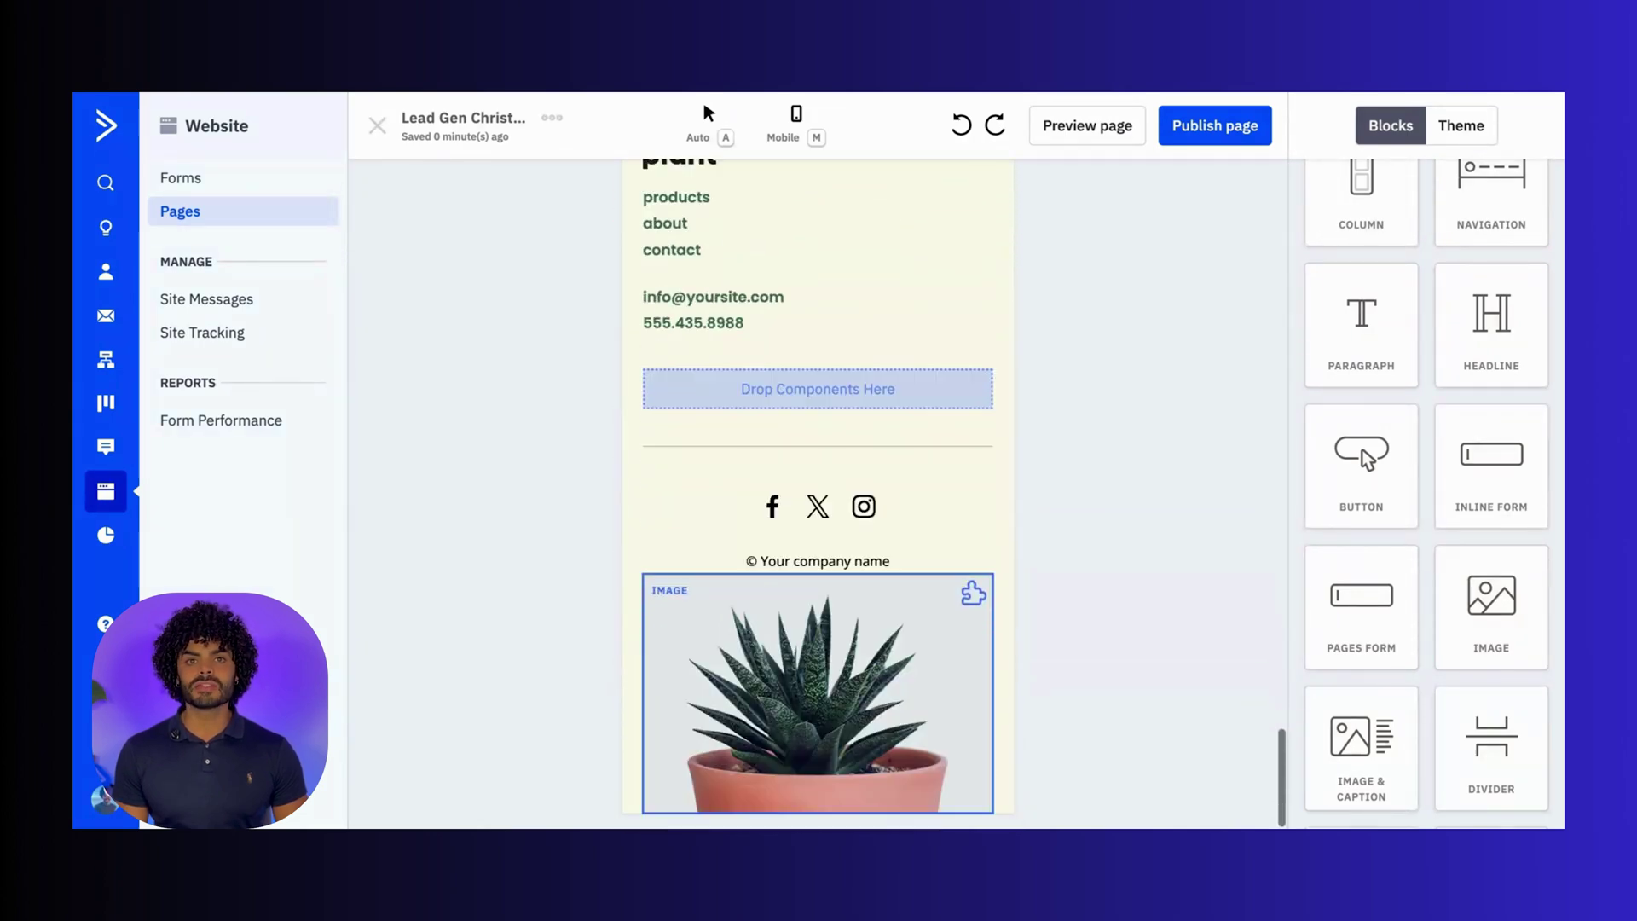
scroll(759, 673, "up", 20)
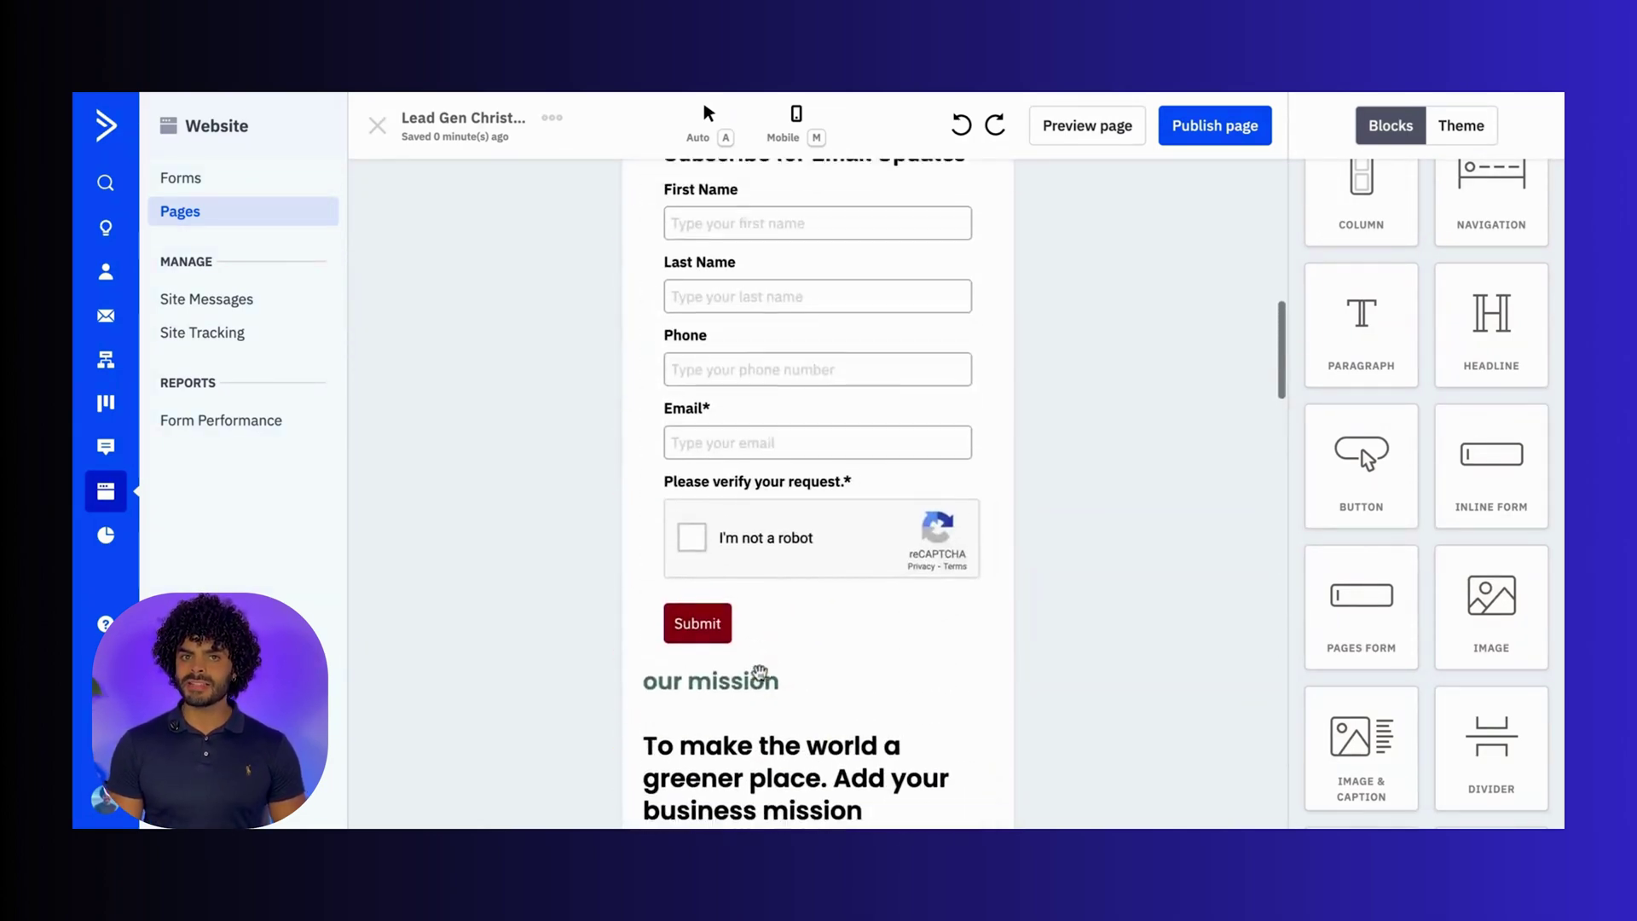
Step: Publish the page at the lead-gen-christmas URL and go back to the Pages list
left_click(1219, 132)
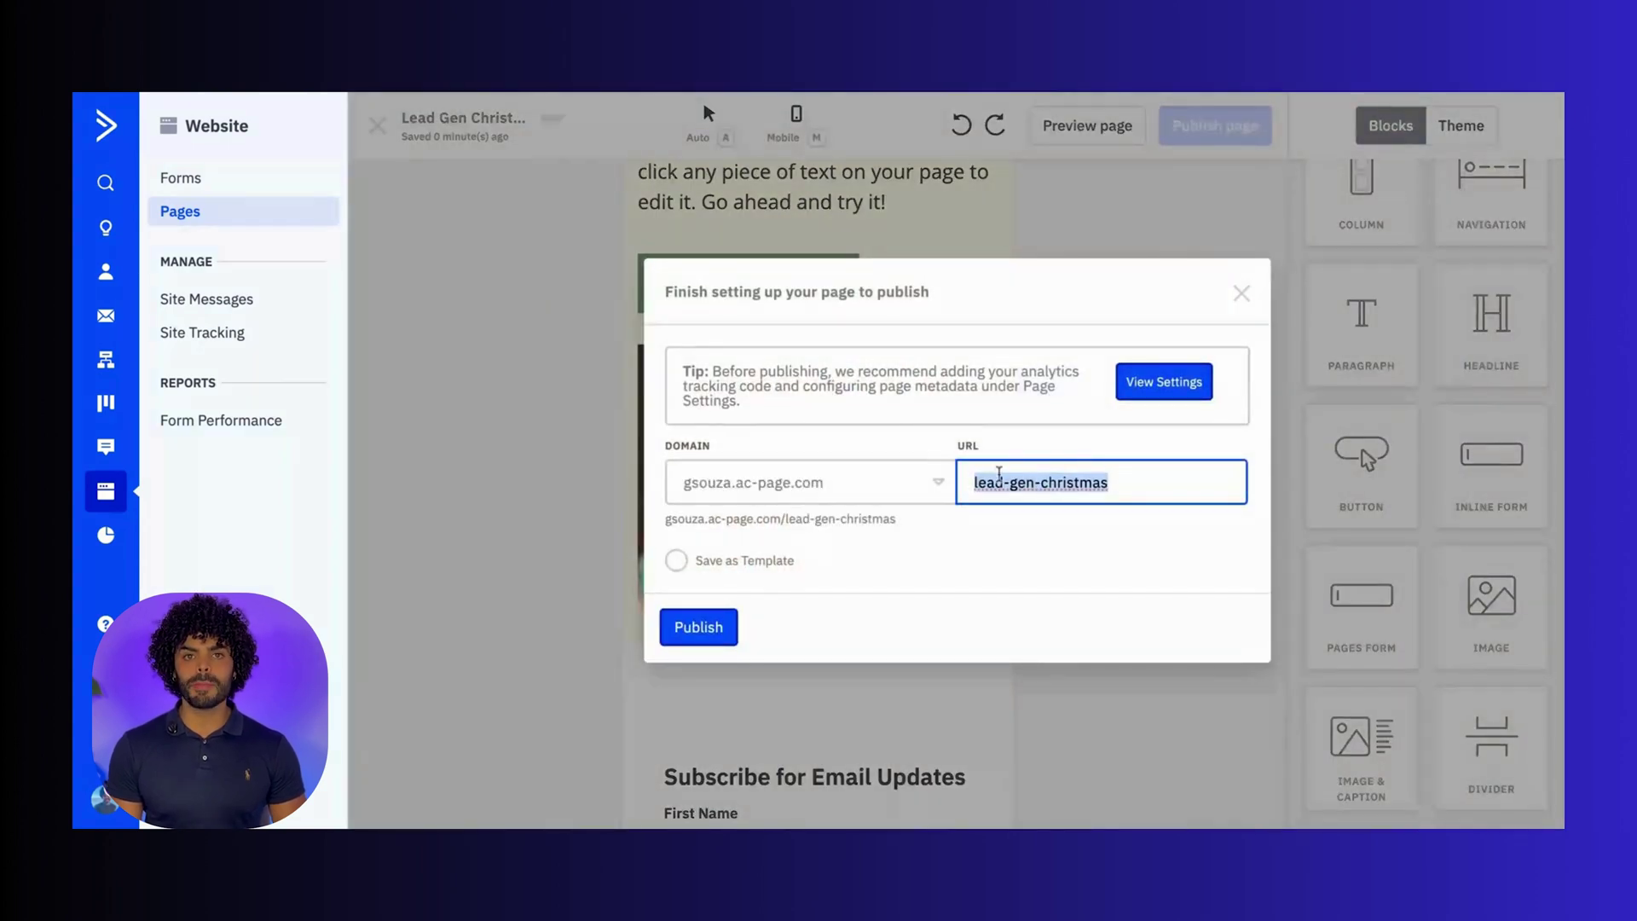
left_click(704, 629)
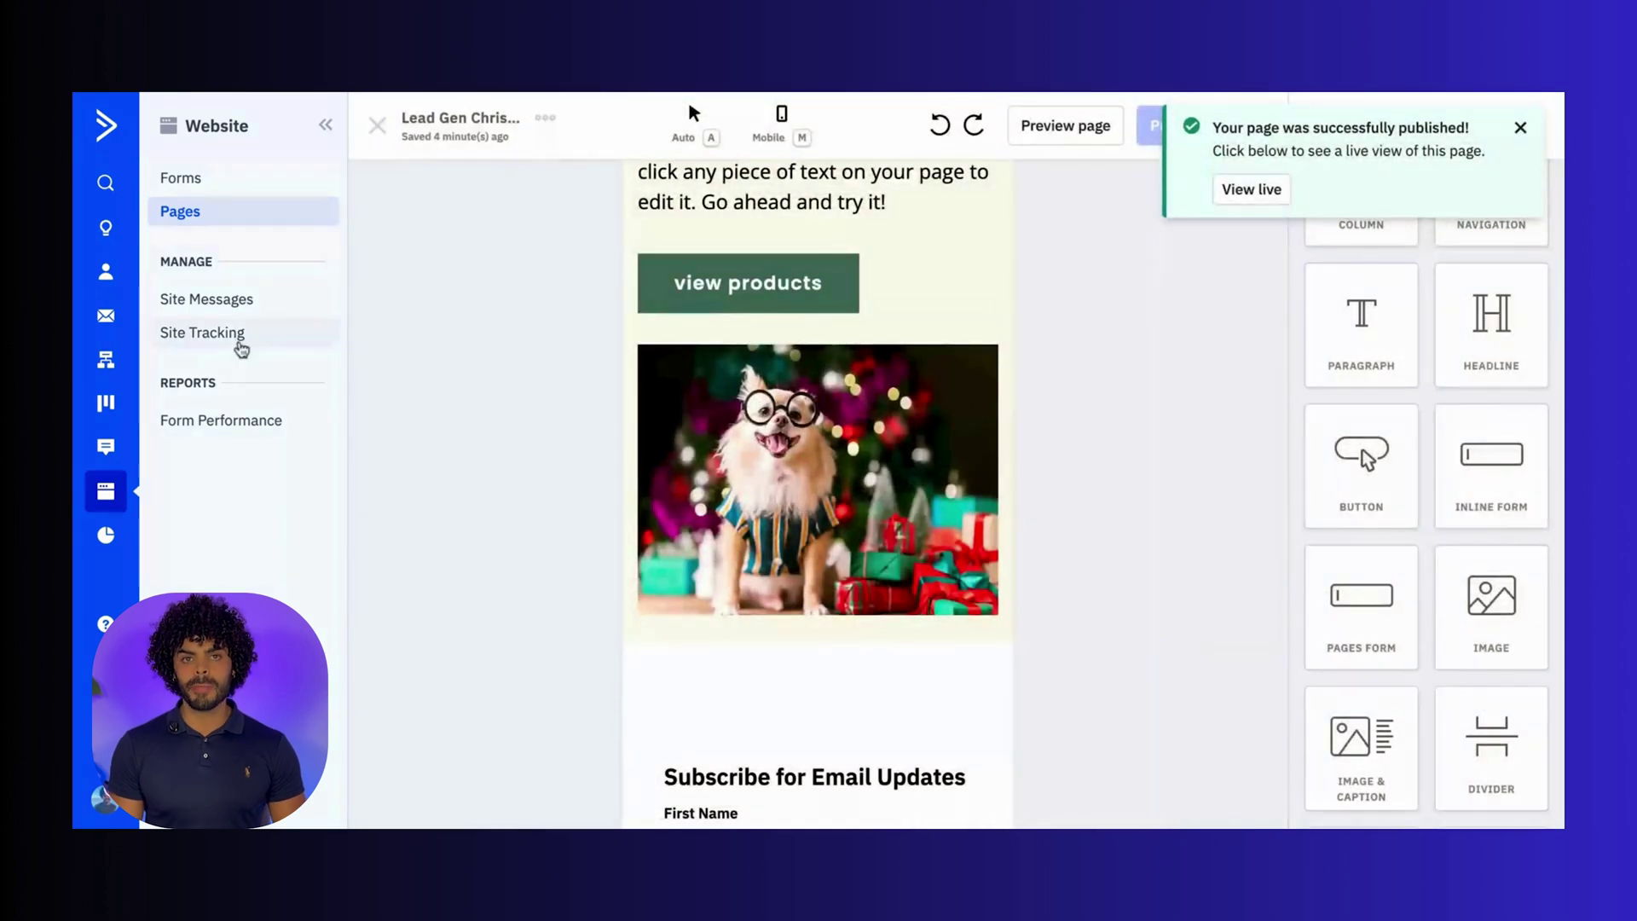
left_click(192, 214)
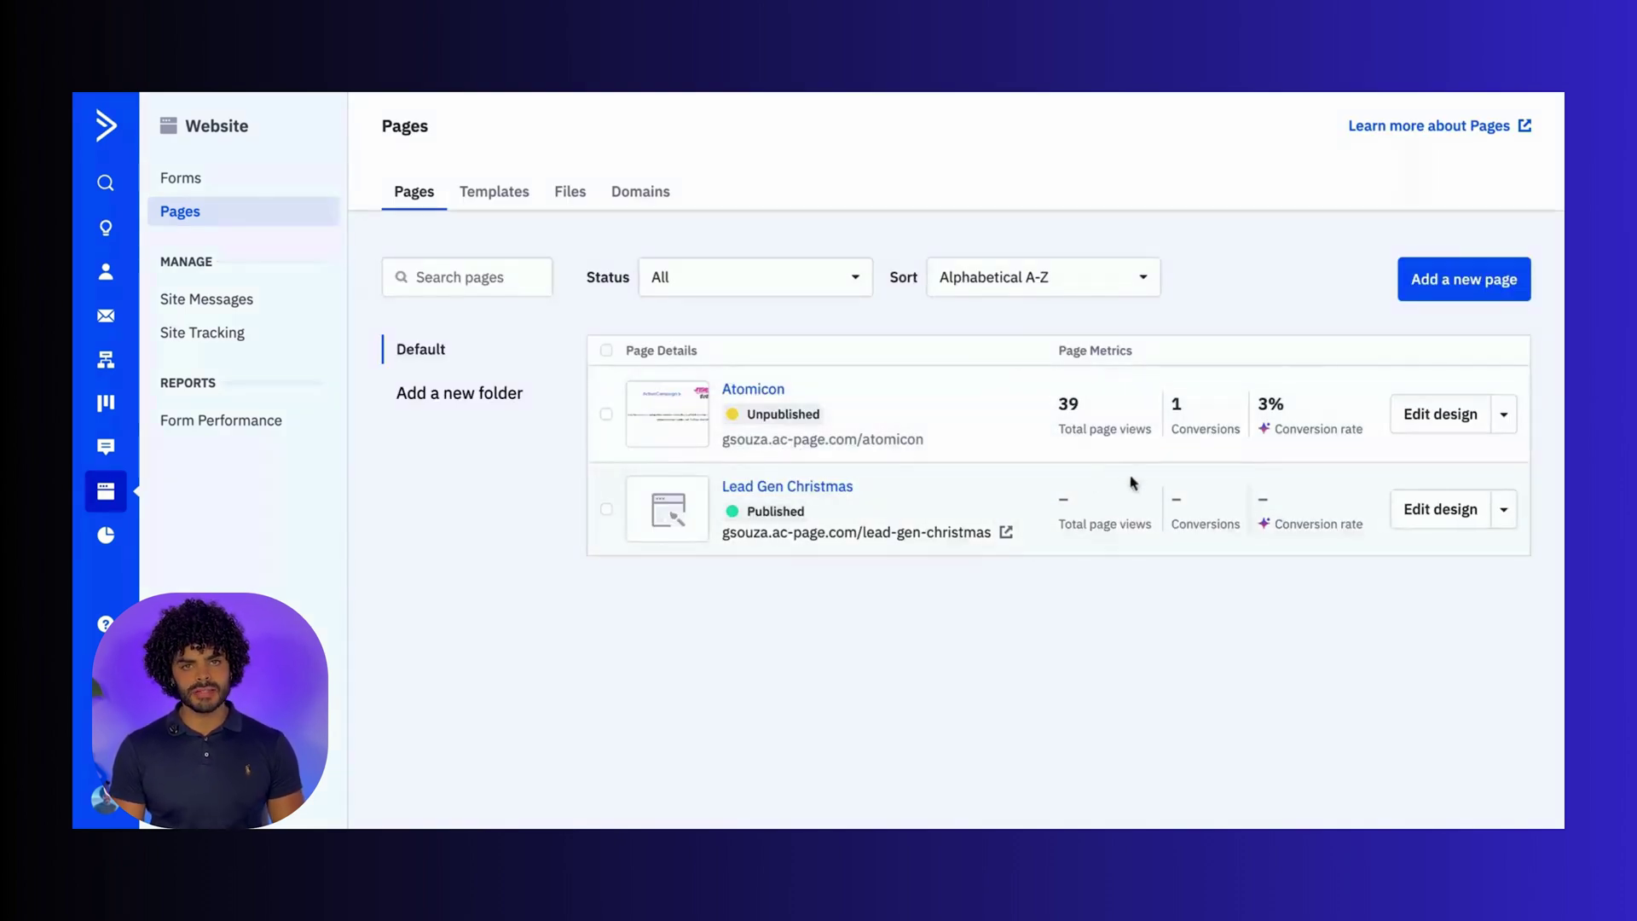
Step: Use Get URL on the Lead Gen Christmas row to display its published lead-gen-christmas address
left_click(1503, 510)
left_click(1384, 666)
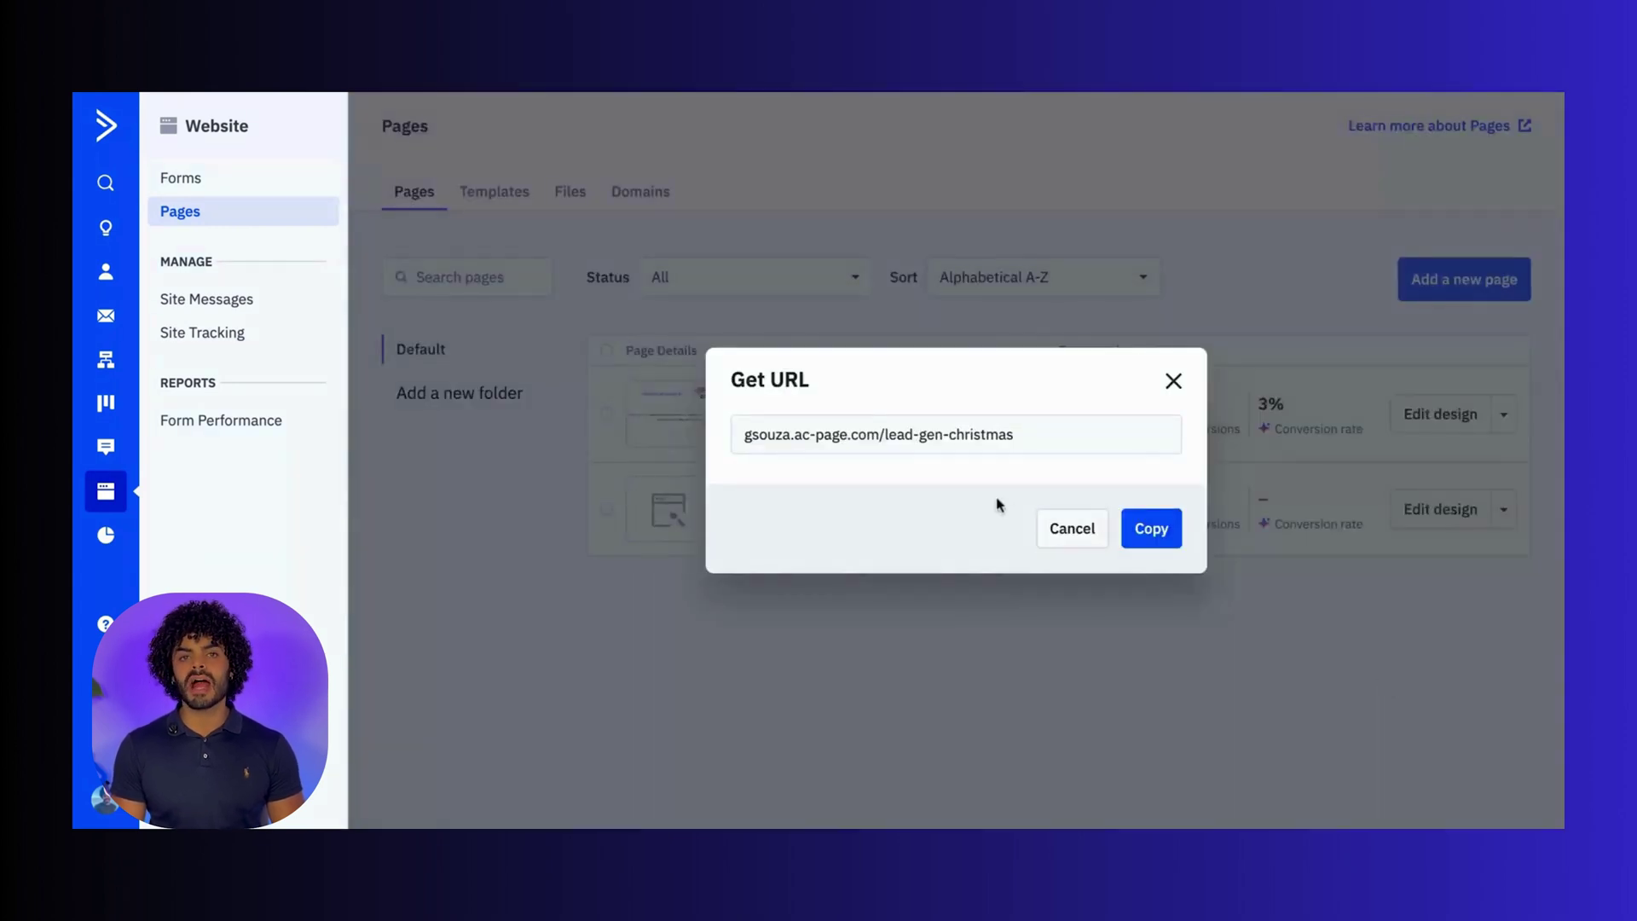